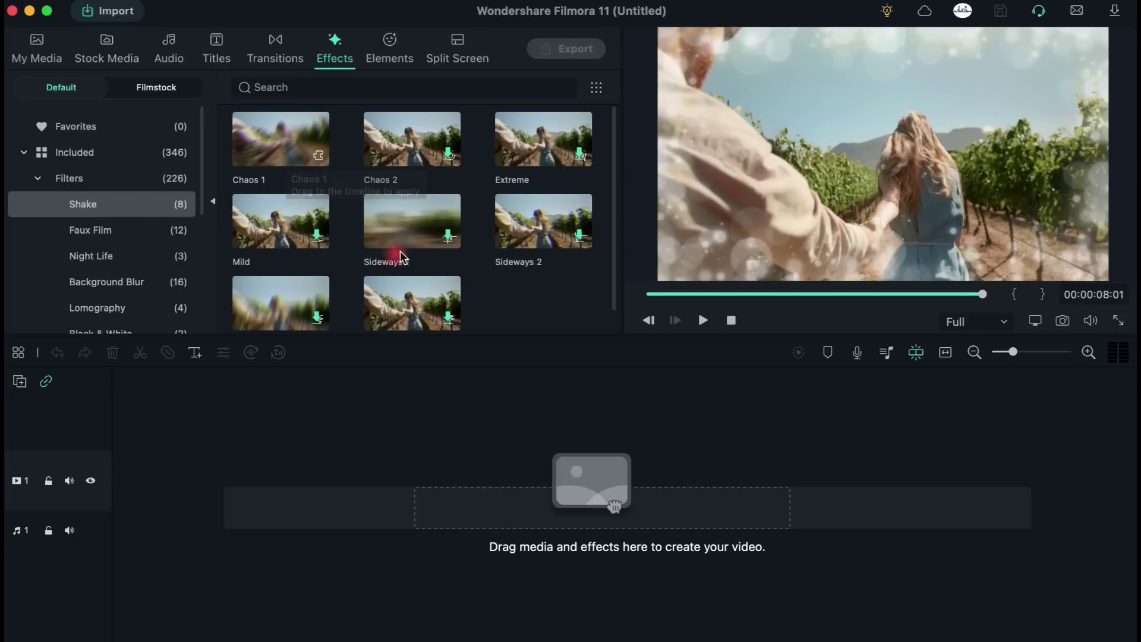
Step: Scroll down the effects library to the eight Shake filters, such as Chaos 1 and Sideways
scroll(431, 223, down, 2)
Step: Preview the Chaos 1 and Sideways 2 shake filters, pause at 00:00:05:24, then show Night Life
scroll(431, 223, up, 2)
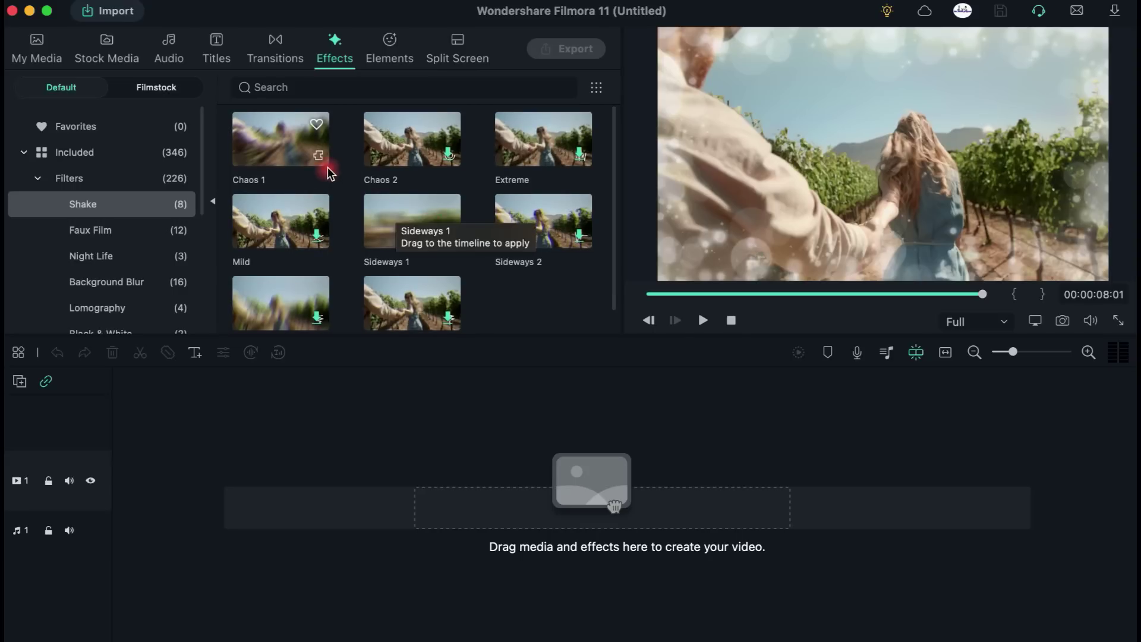
click(280, 151)
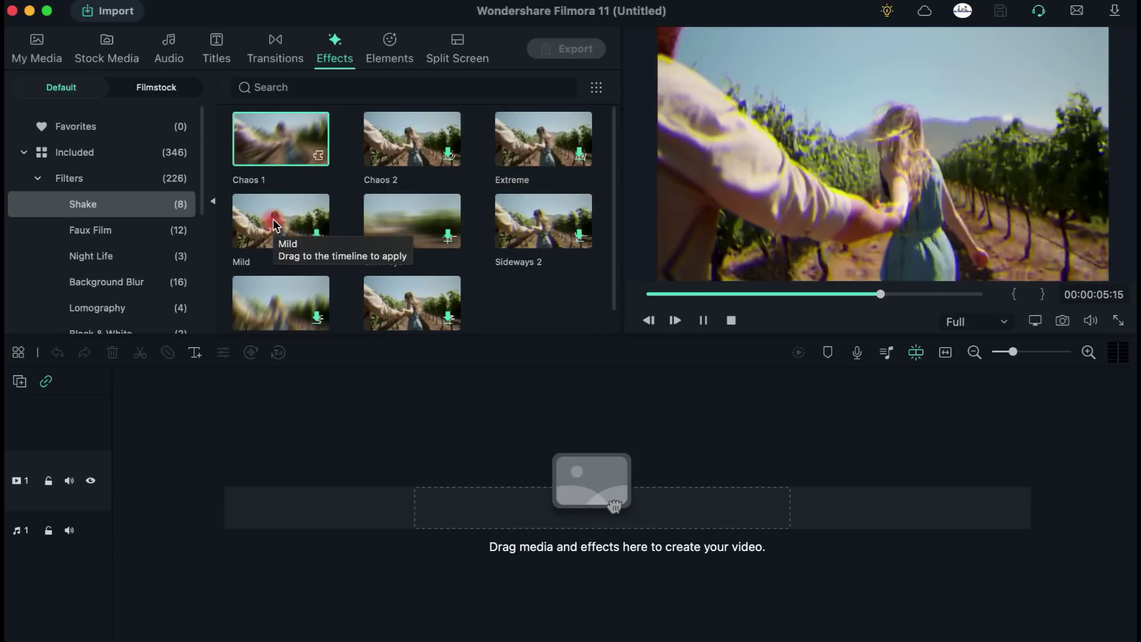
click(526, 228)
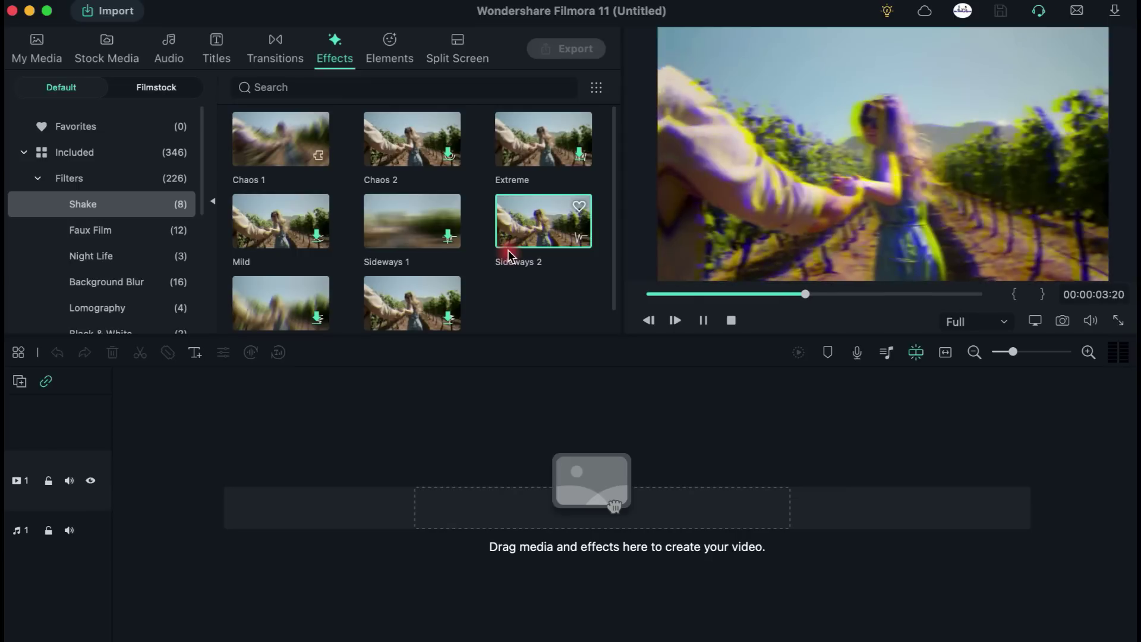
click(705, 321)
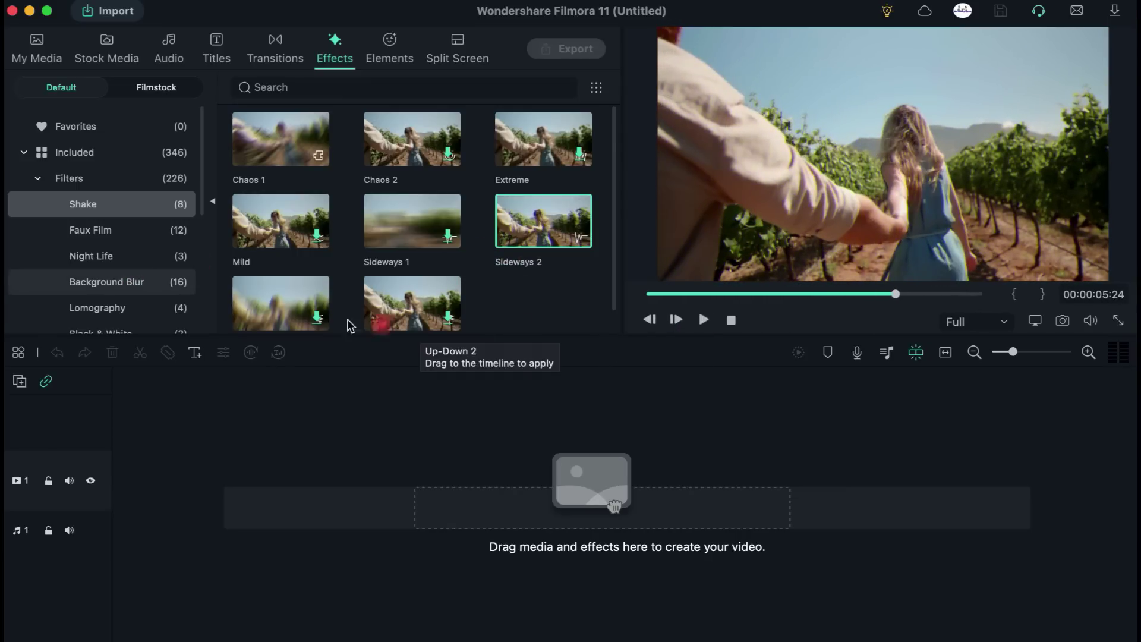
click(83, 262)
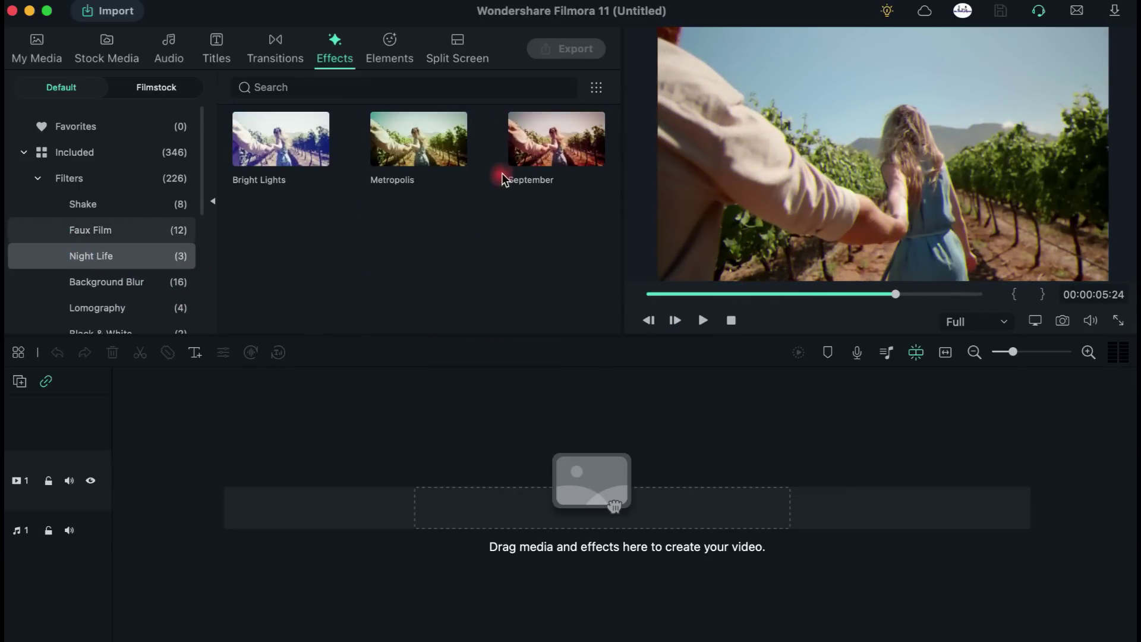
Step: Preview the September filter, then open Stylize and preview Bokeh Paralax and Comic Book
click(533, 149)
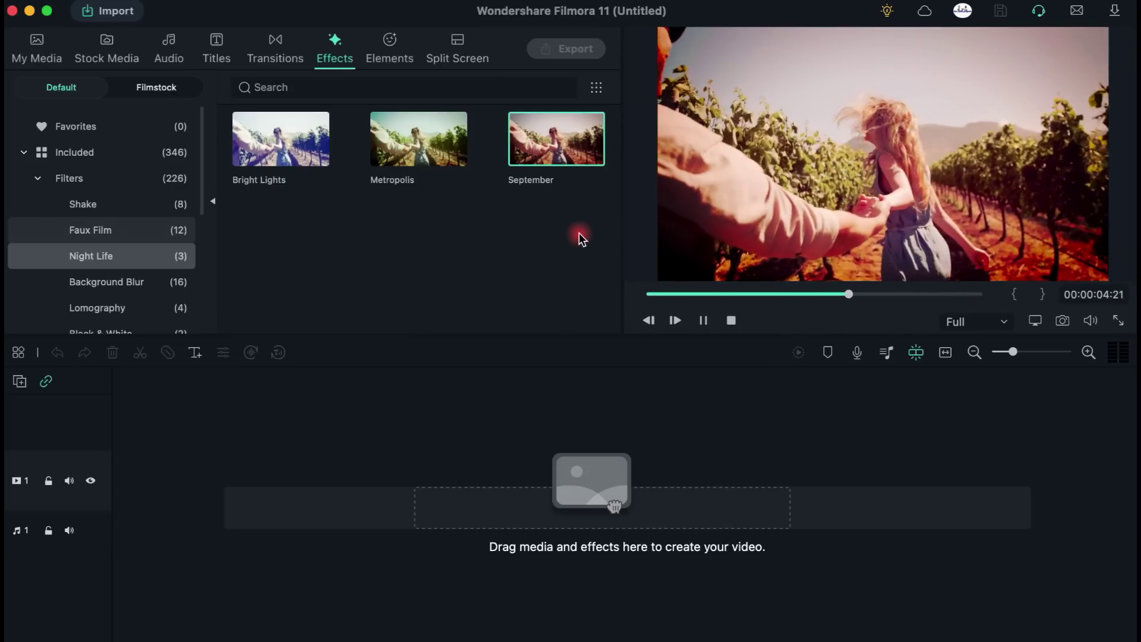
scroll(134, 259, down, 5)
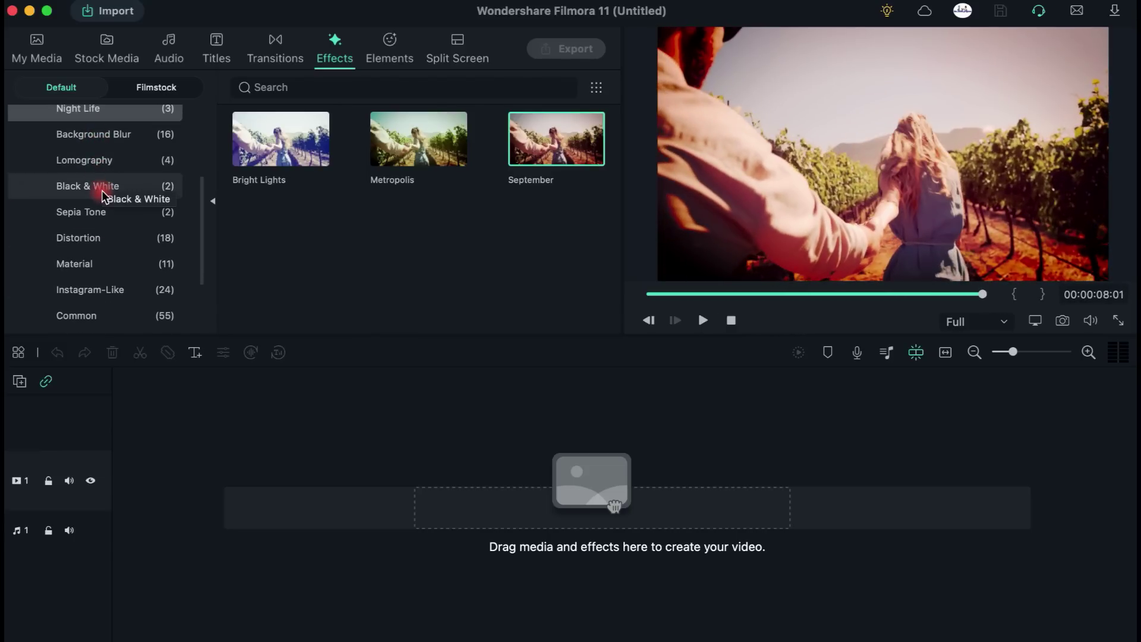
scroll(84, 272, down, 3)
click(72, 272)
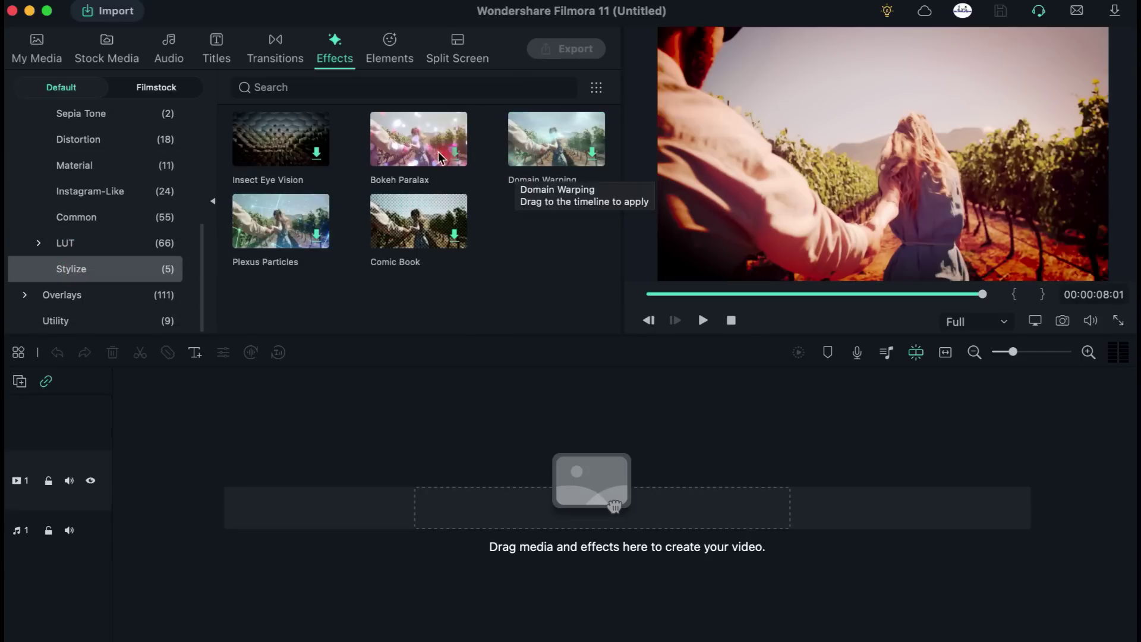
click(402, 148)
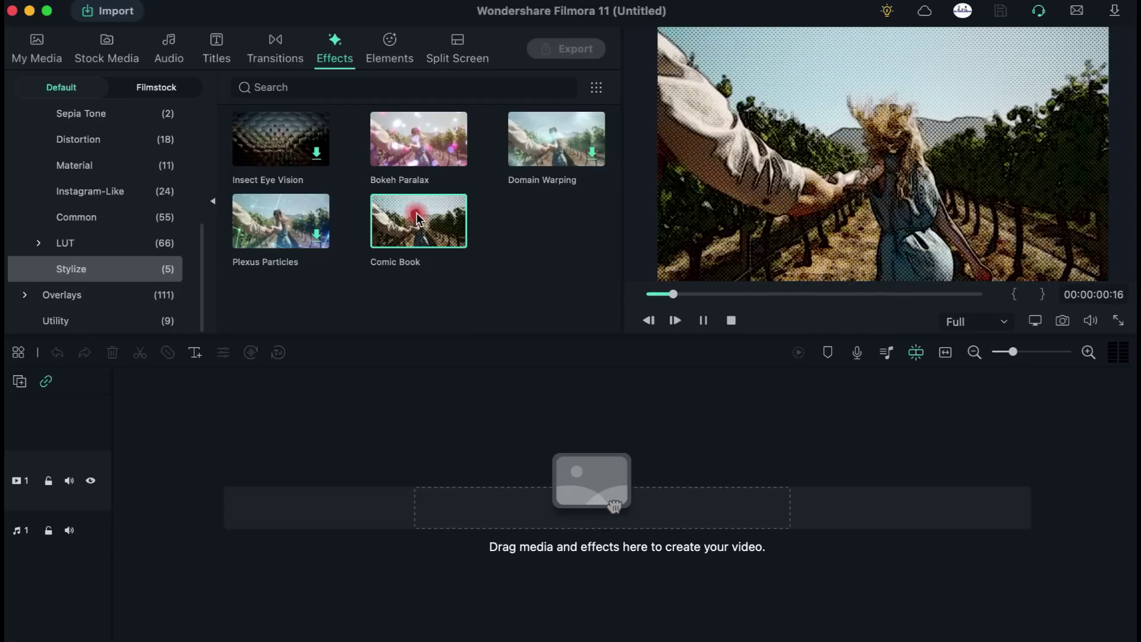
click(553, 291)
click(463, 359)
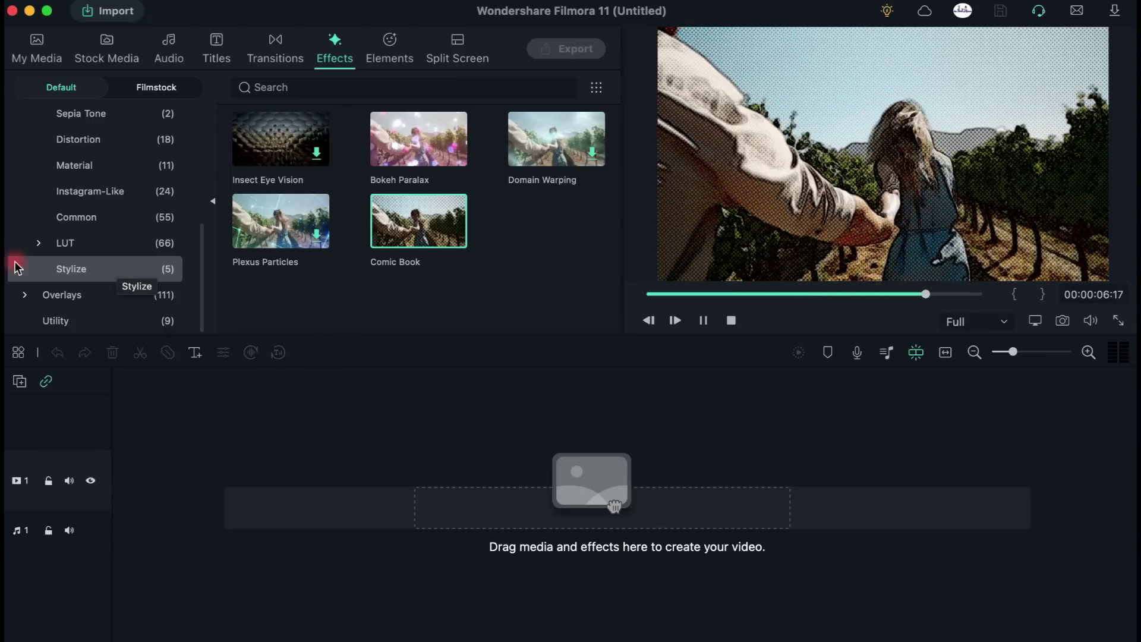
Step: Expand the Overlays categories and show the Light Leaks, then Old Film overlays
click(28, 295)
scroll(120, 263, down, 5)
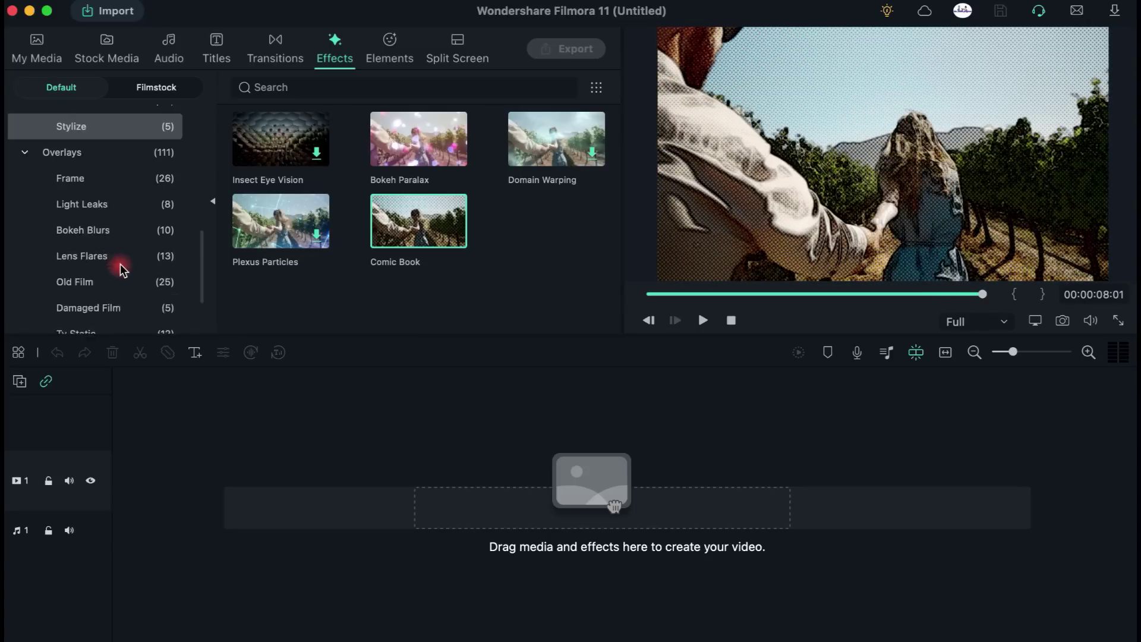
scroll(120, 263, down, 2)
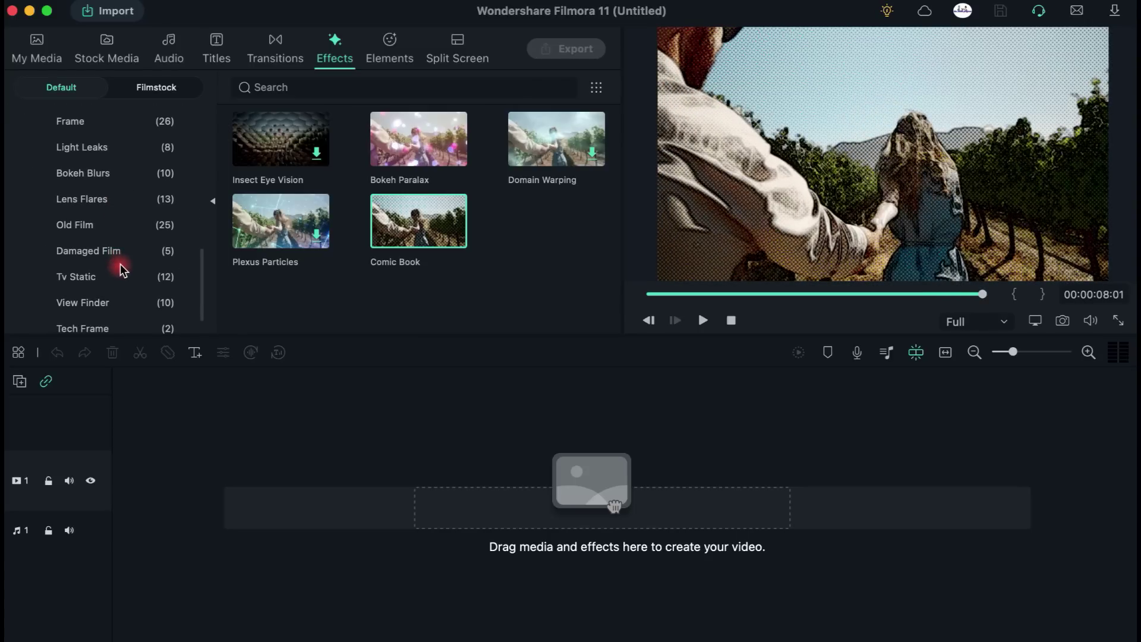
click(98, 153)
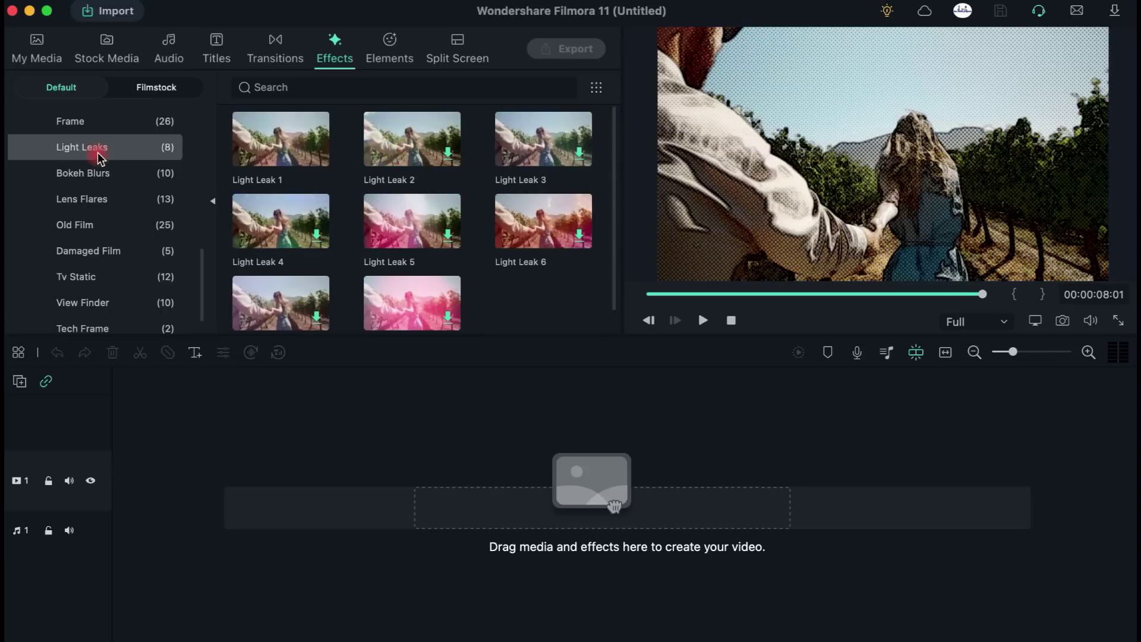
click(92, 224)
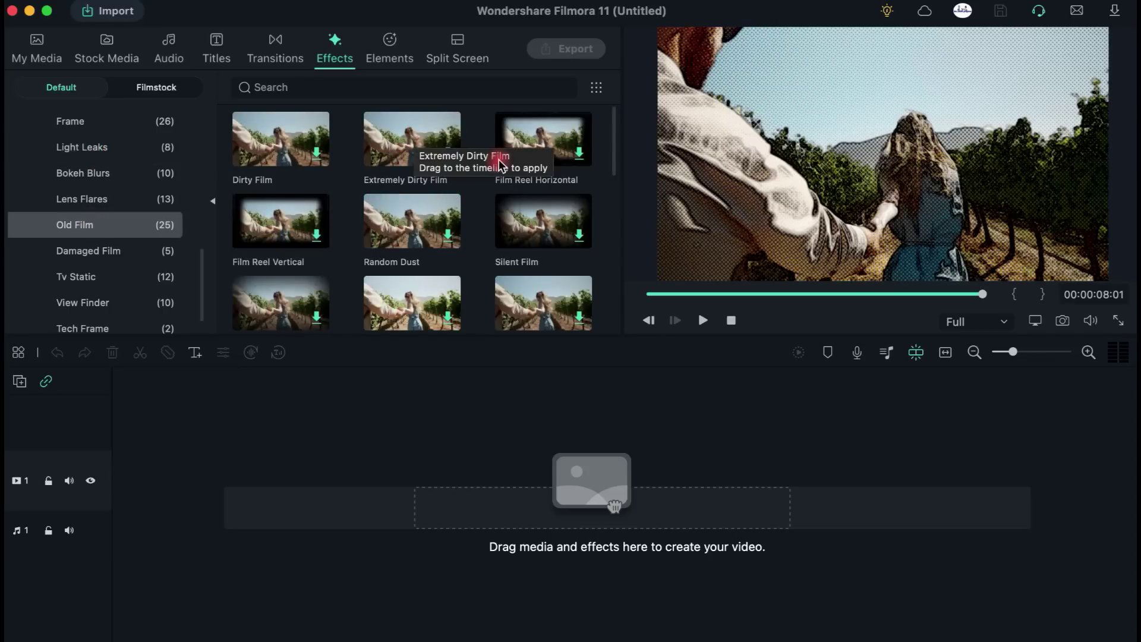
Step: Preview Retro Film Overlay 08, then Retro Film Overlay 02's film-strip border on the sample clip
scroll(468, 187, down, 5)
scroll(467, 187, down, 5)
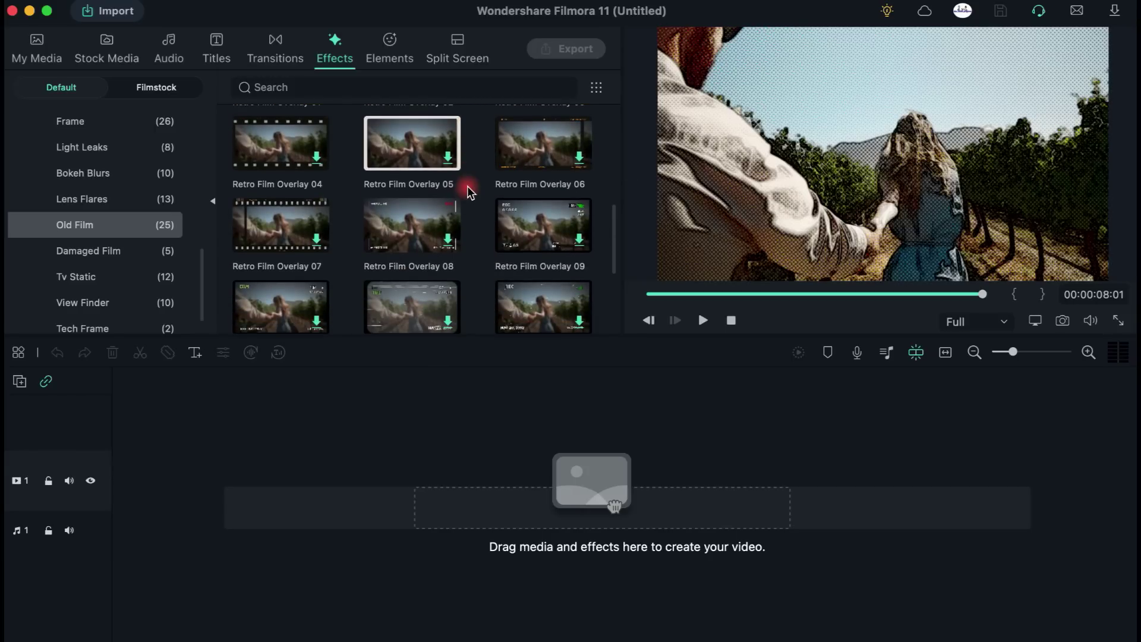
click(388, 243)
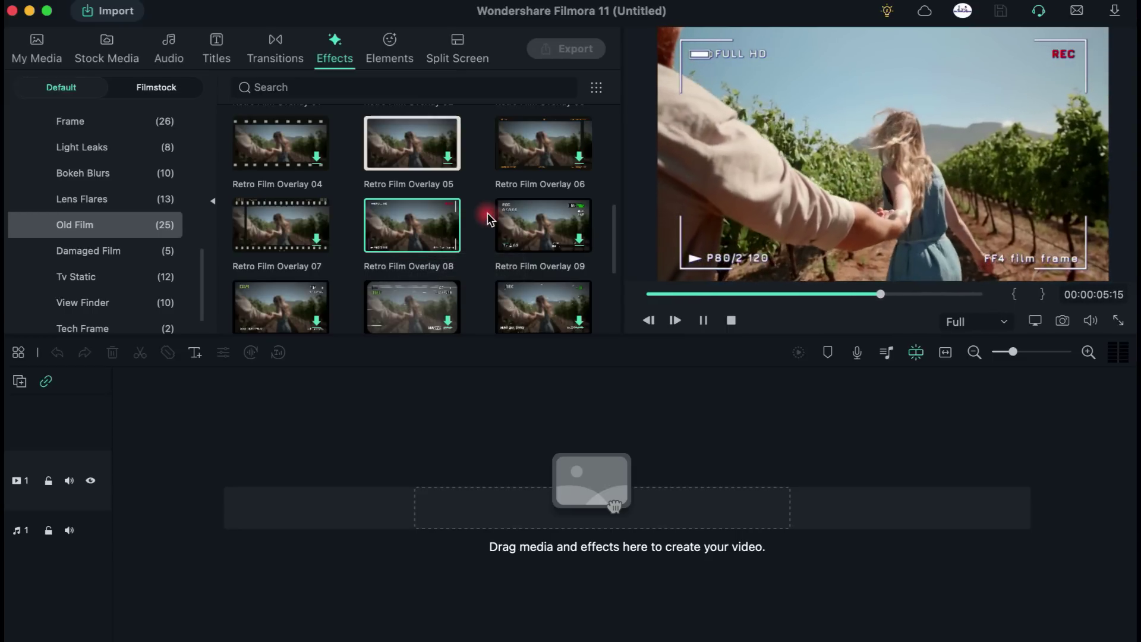
scroll(487, 214, down, 4)
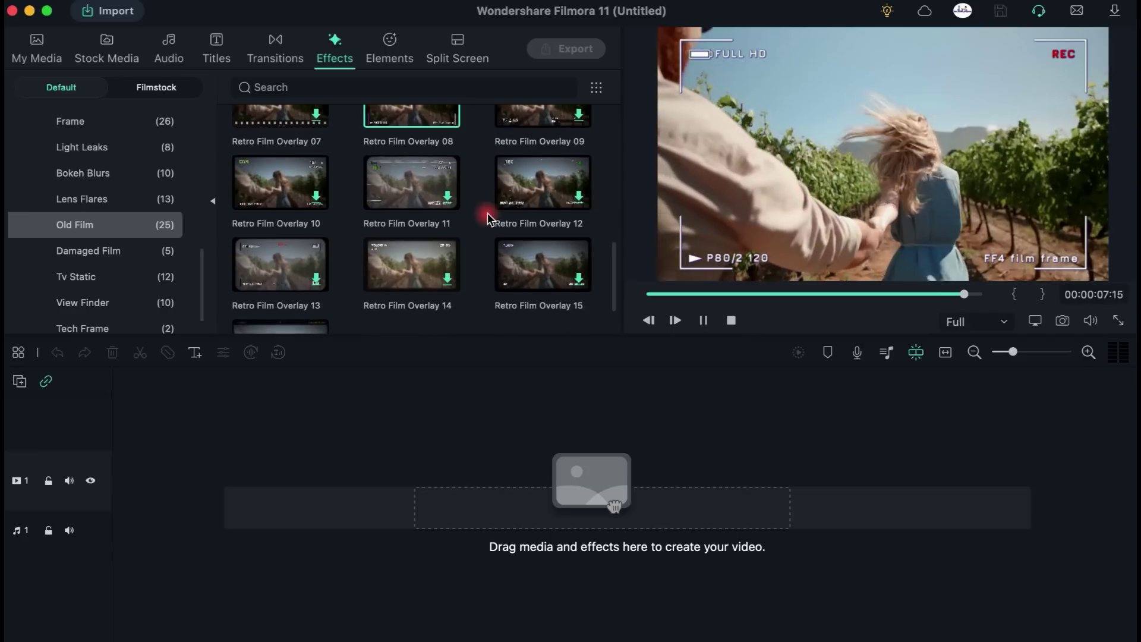
scroll(487, 213, down, 3)
scroll(488, 213, up, 6)
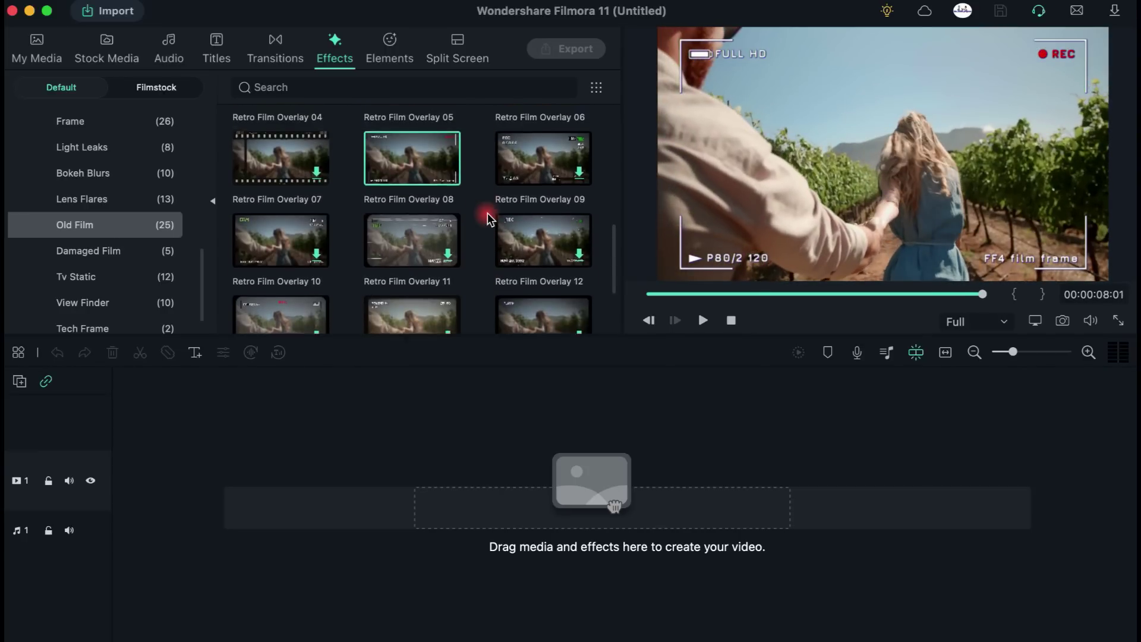
scroll(300, 248, up, 5)
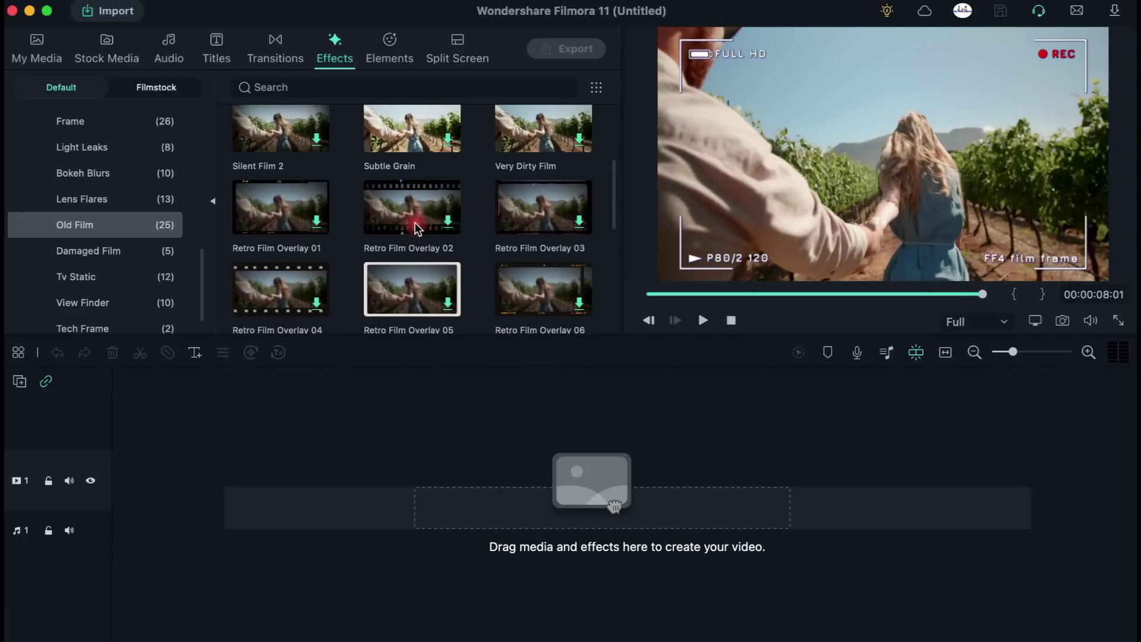
click(415, 225)
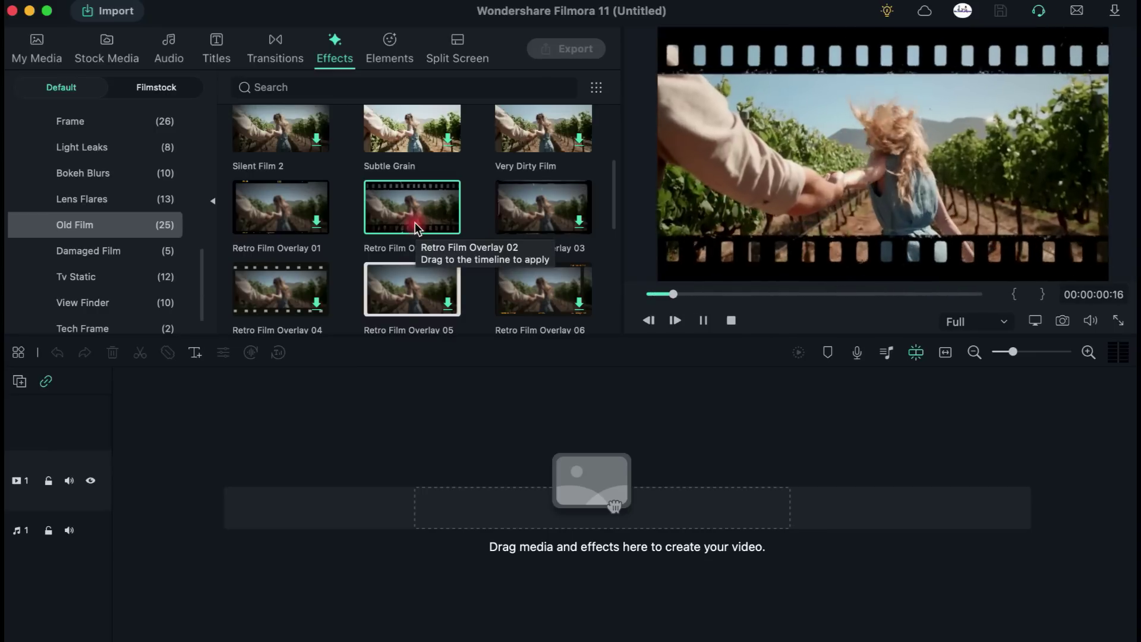
scroll(426, 192, down, 3)
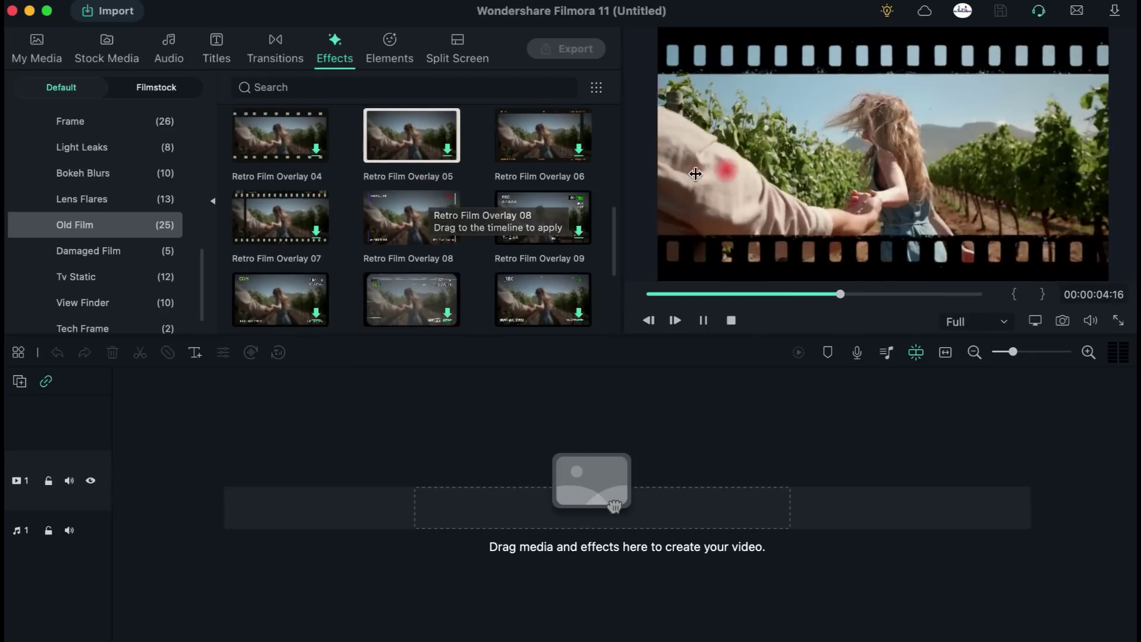
scroll(103, 228, down, 1)
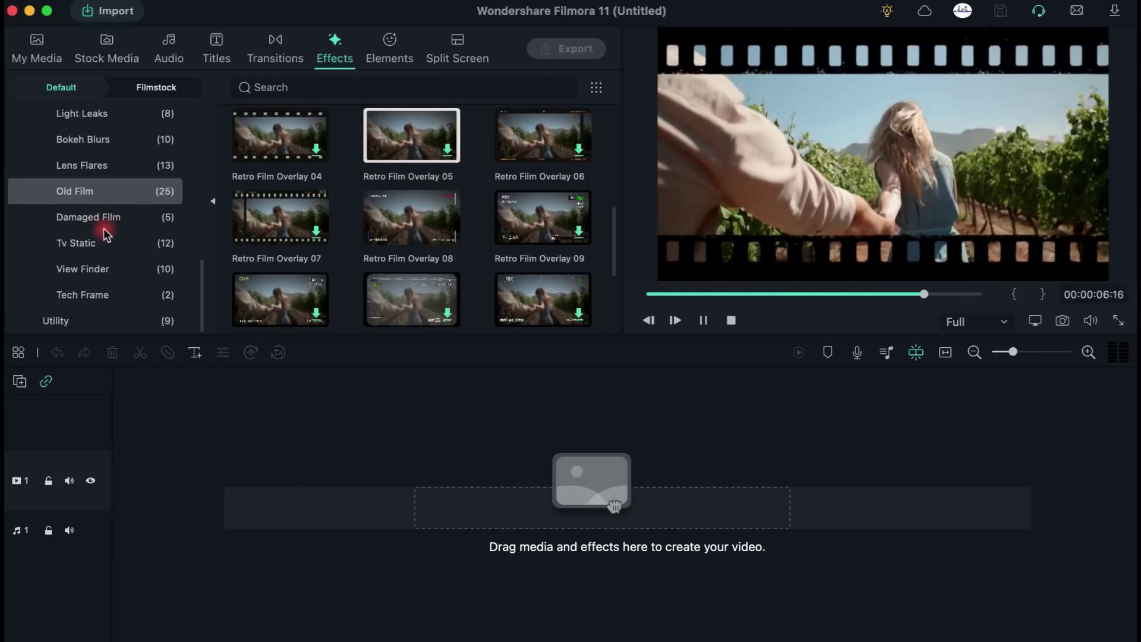
Step: Browse the Tech Frame, View Finder, Tv Static and Damaged Film overlays
click(88, 297)
click(82, 270)
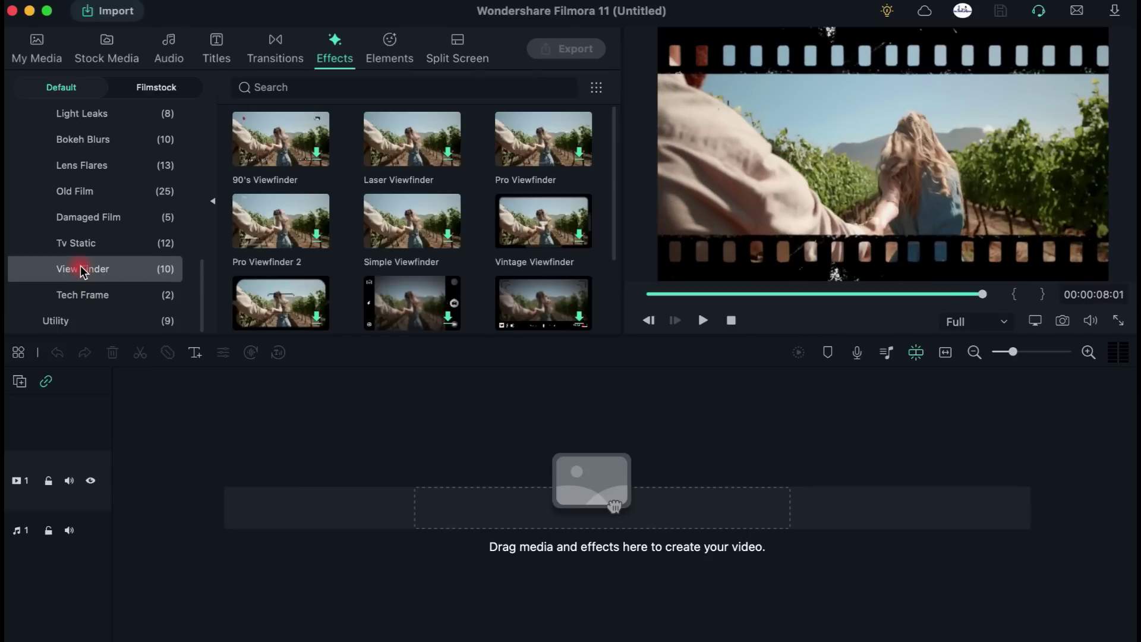
click(91, 244)
click(97, 223)
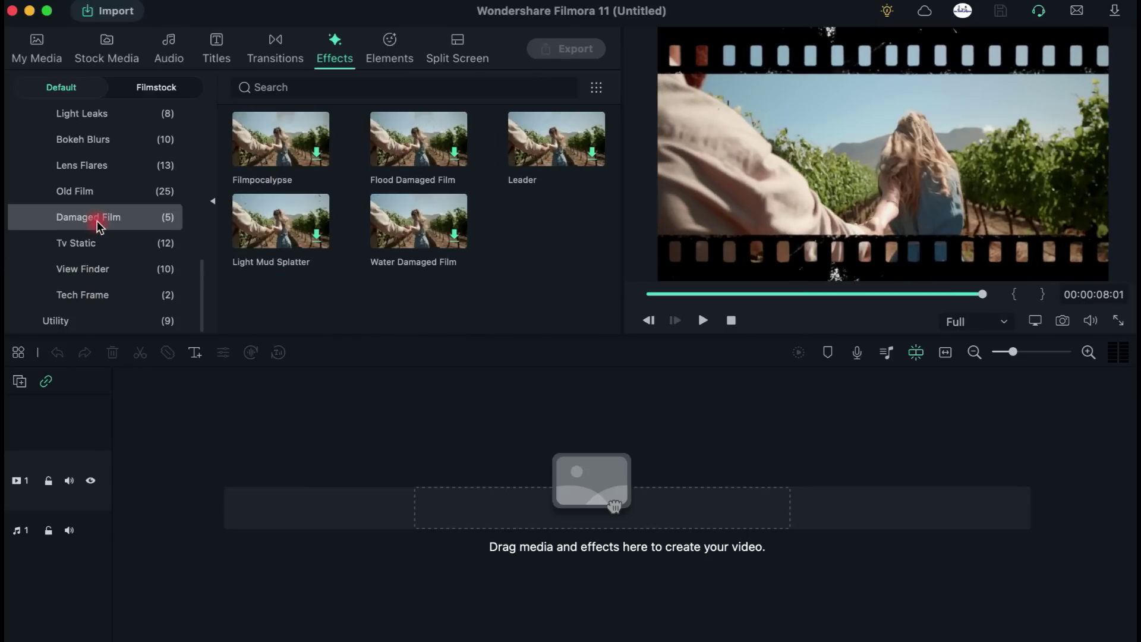
Step: Show the nine Utility effects and preview the Border effect's white frame
click(76, 323)
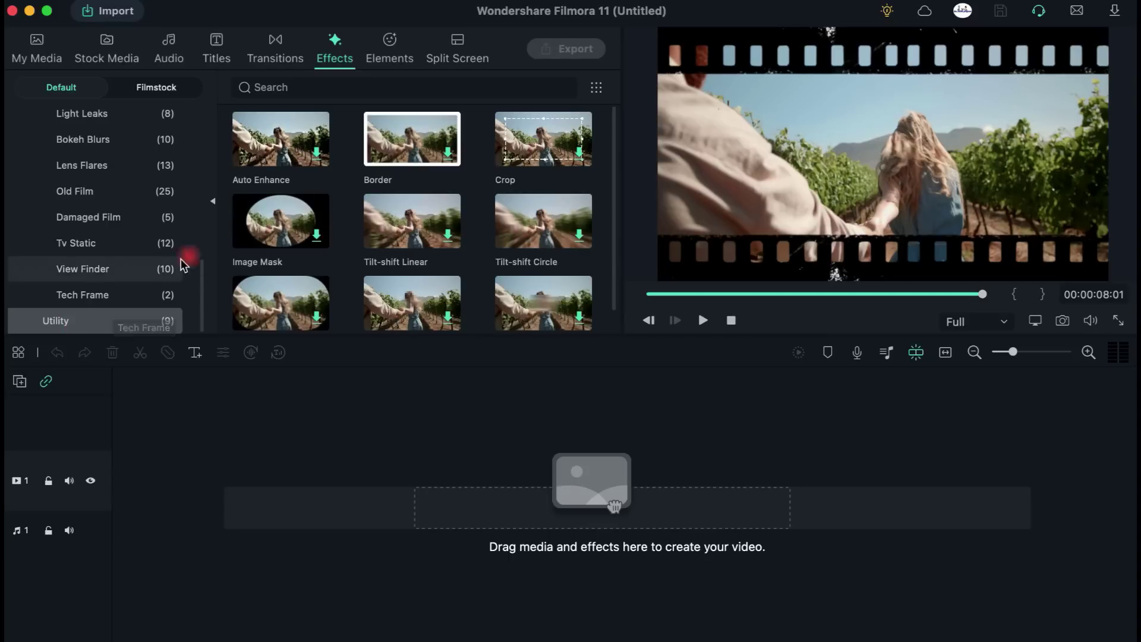
scroll(443, 250, down, 1)
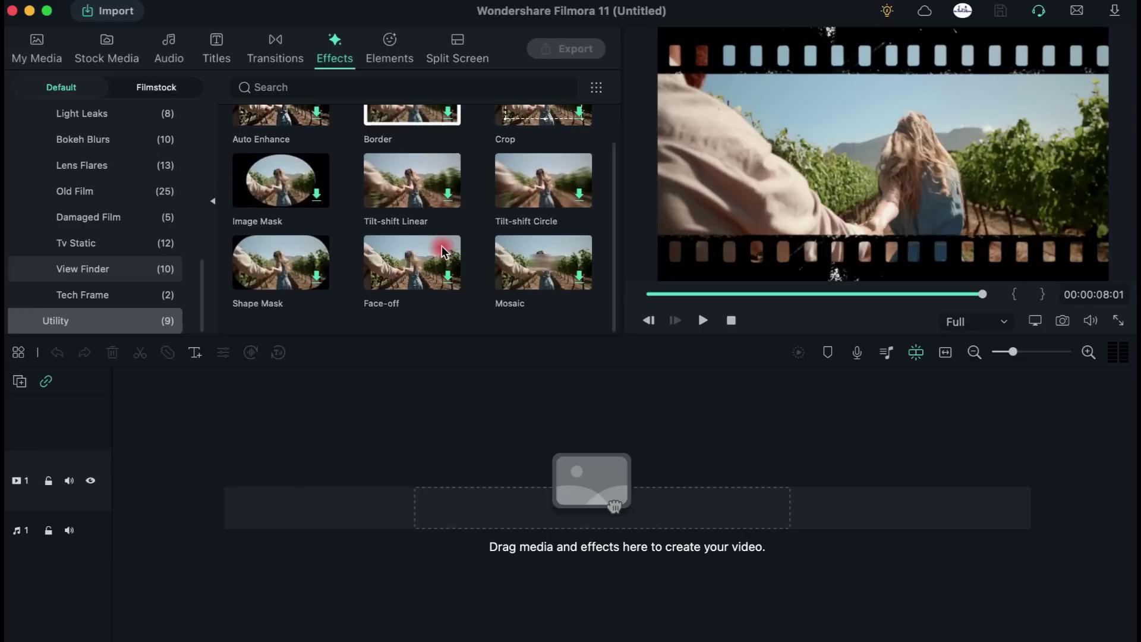
scroll(443, 250, up, 1)
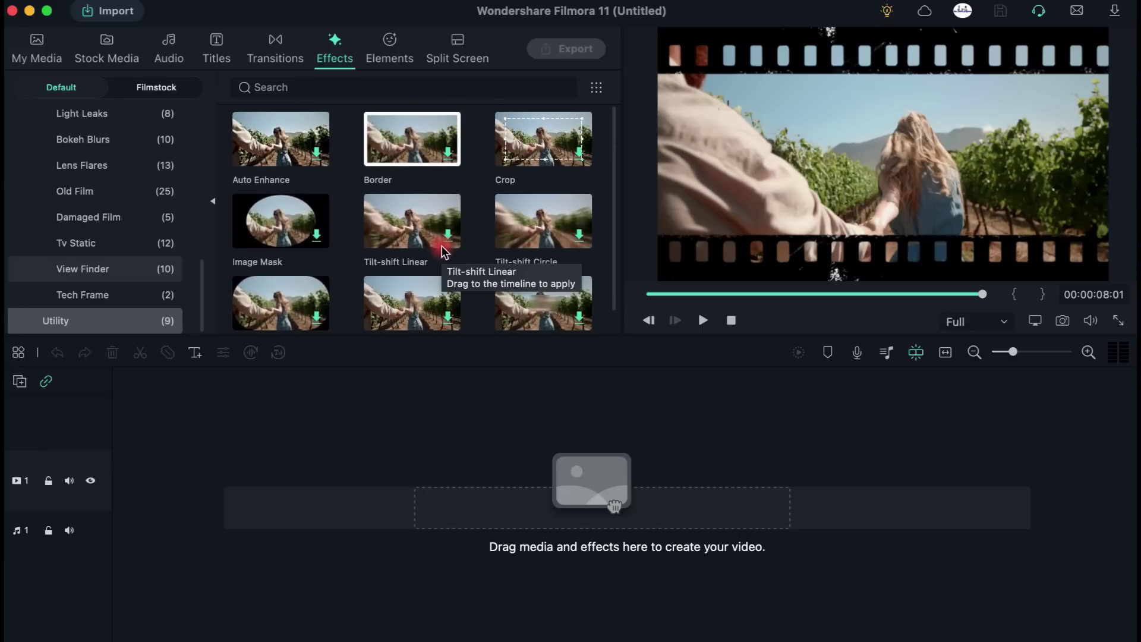
click(408, 141)
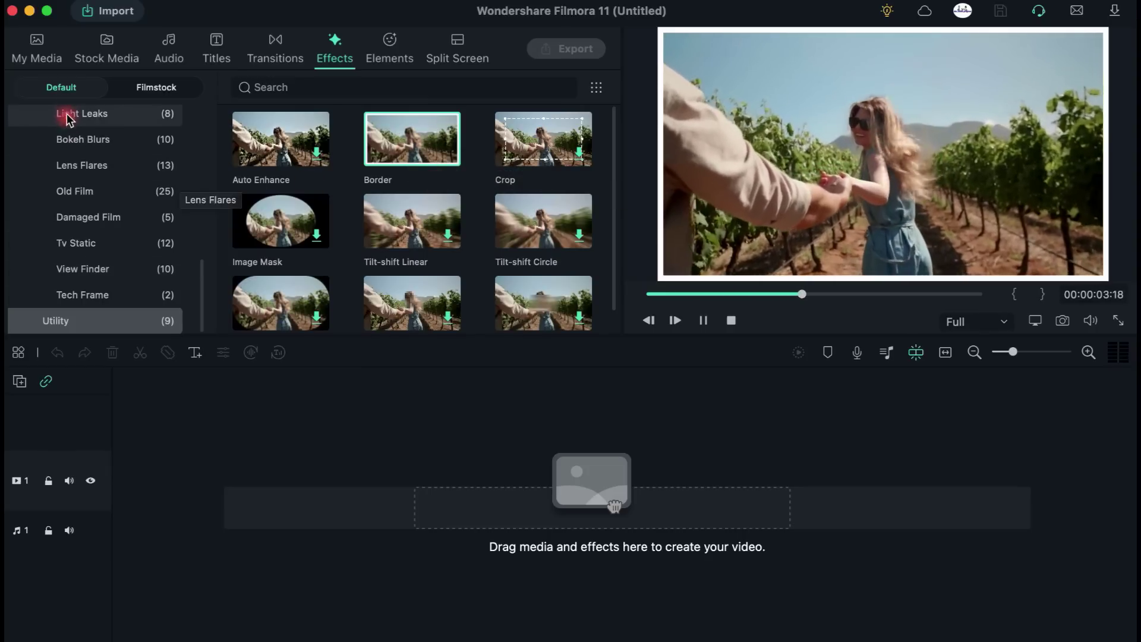
click(173, 88)
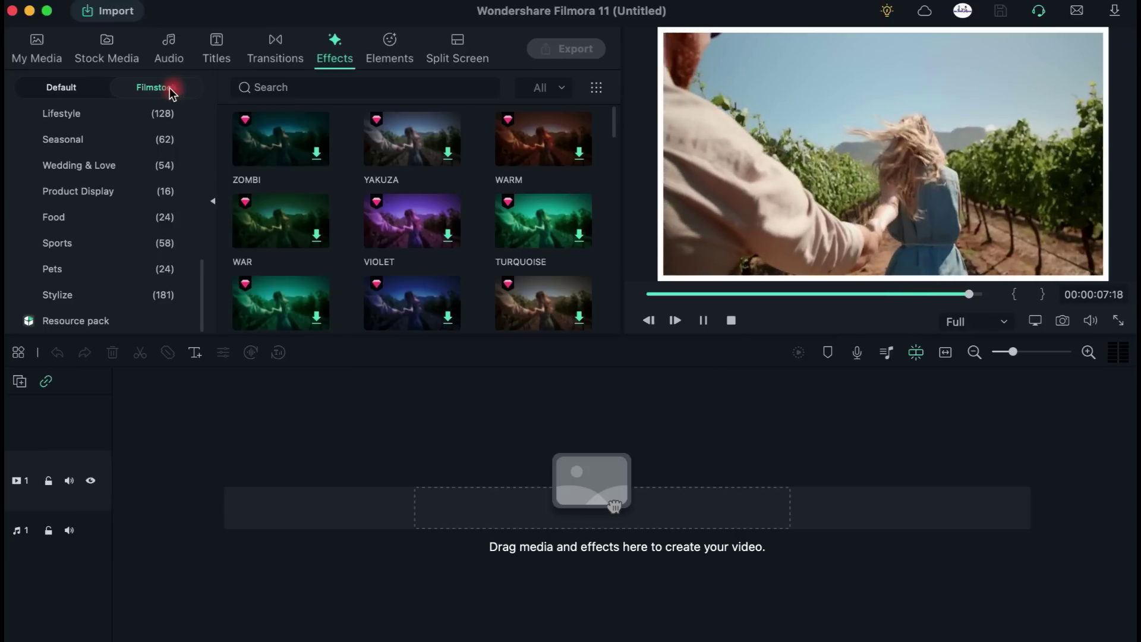
Step: Browse the Filmstock Recommended effects, then expand and collapse the Video Effects category
scroll(135, 173, up, 10)
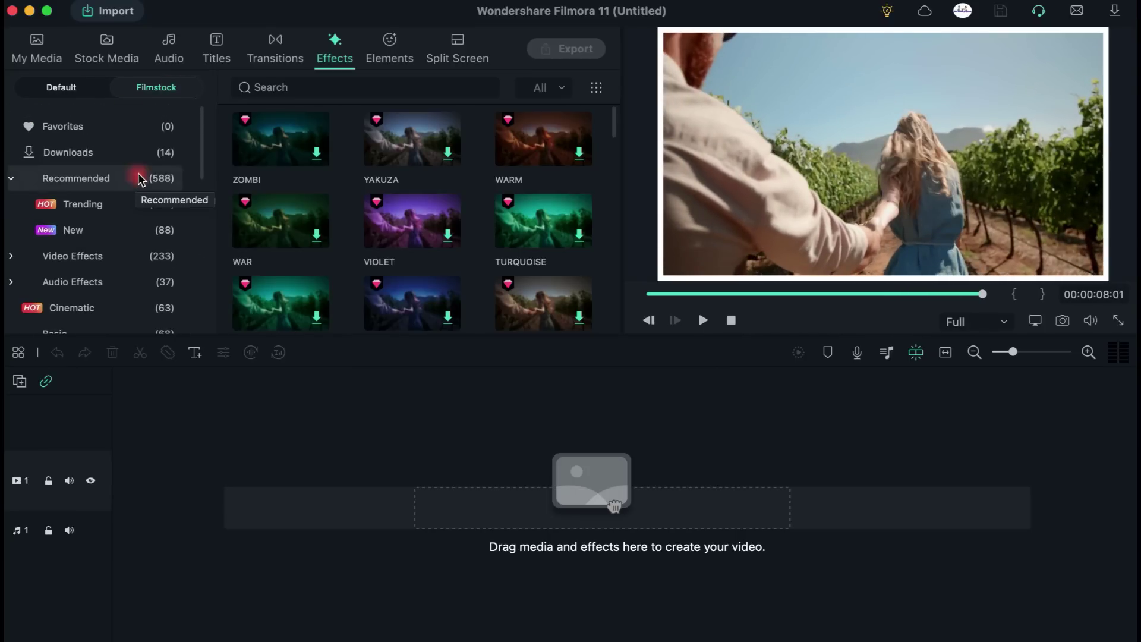
click(65, 180)
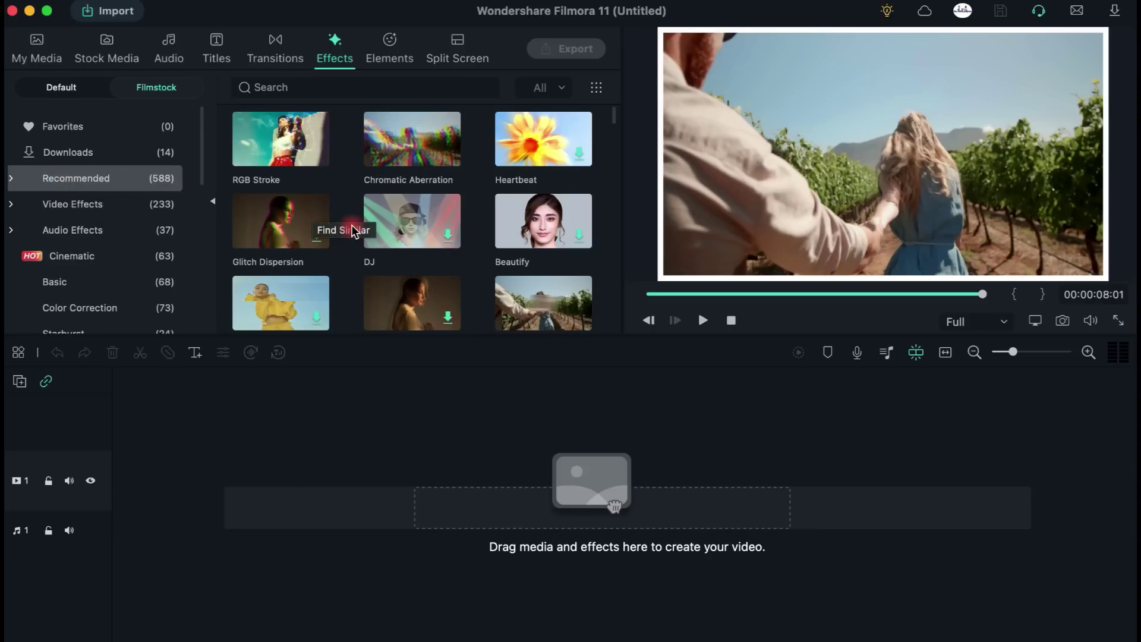
scroll(352, 228, down, 15)
scroll(351, 228, down, 20)
scroll(352, 228, down, 20)
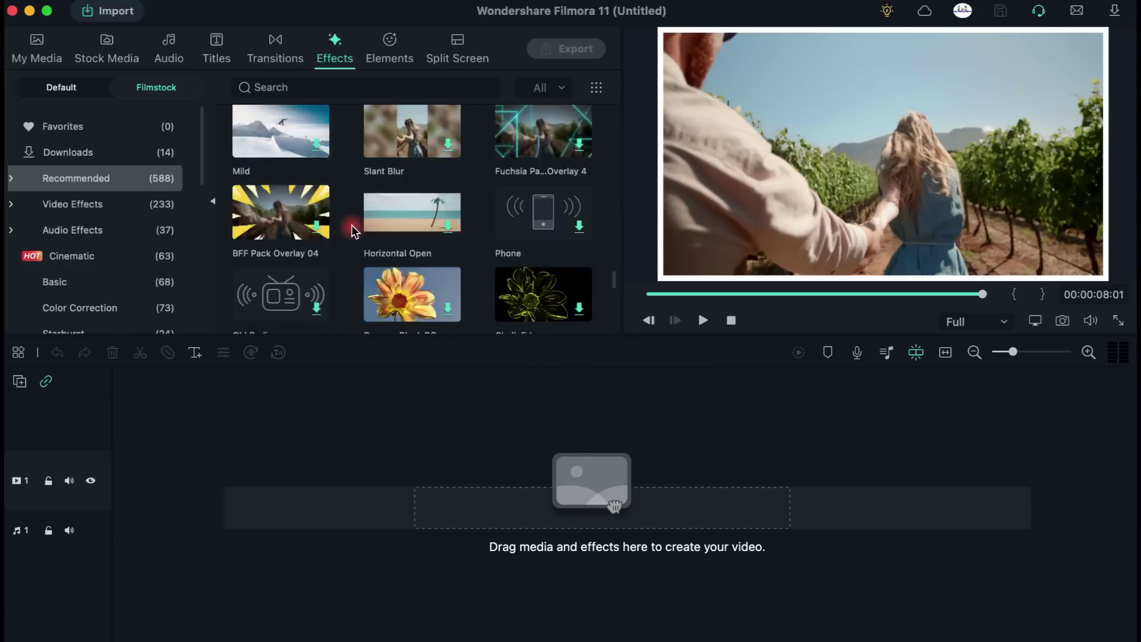
scroll(351, 229, down, 5)
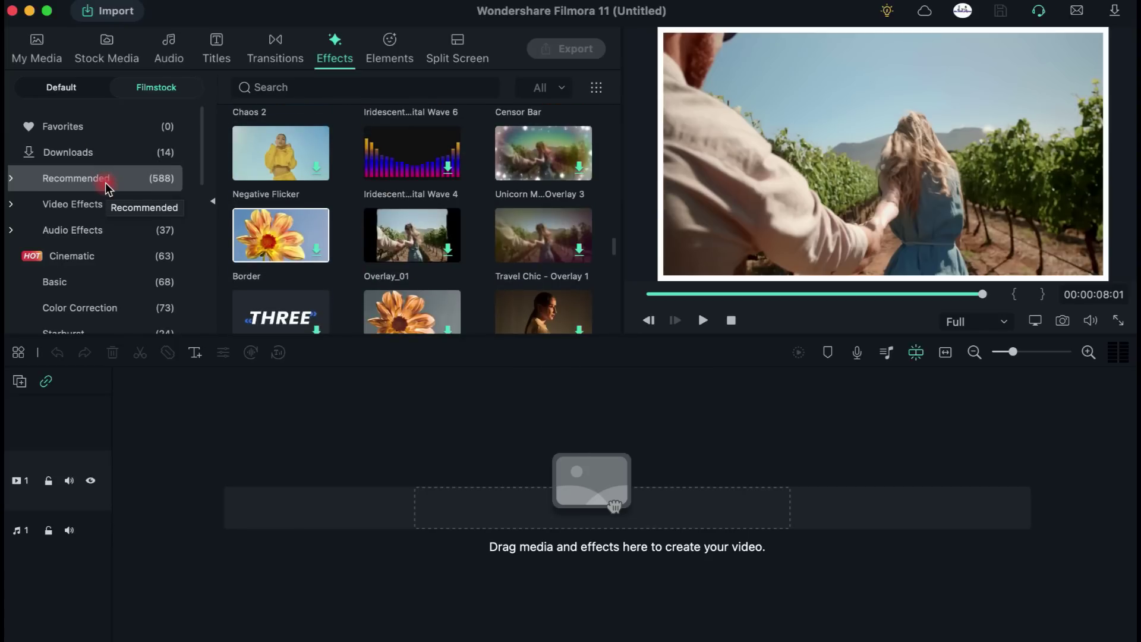
click(88, 205)
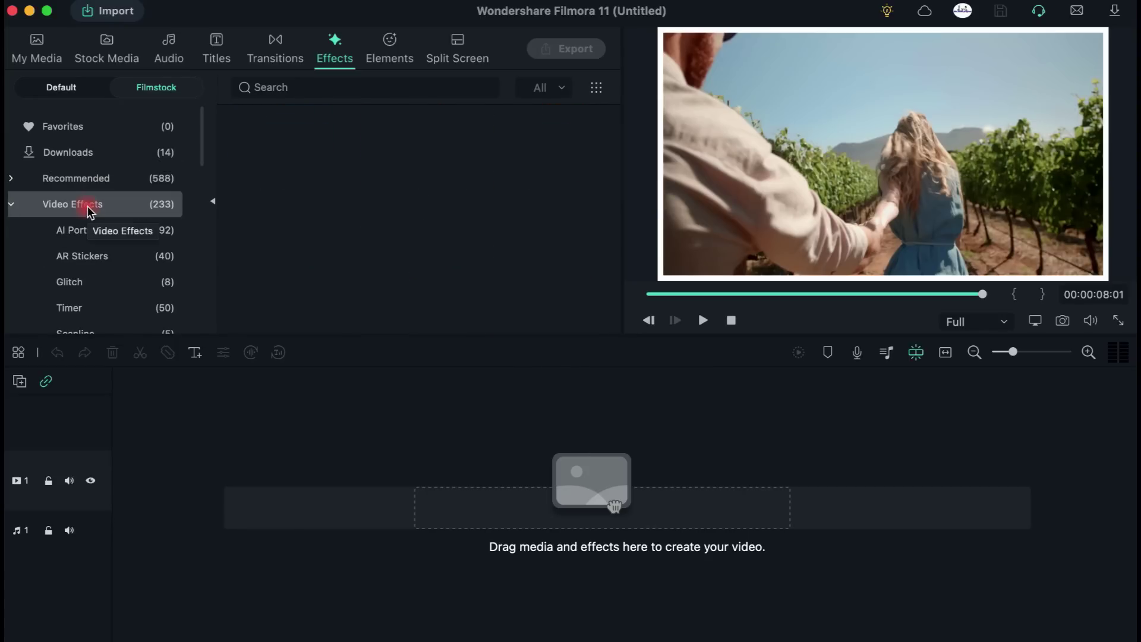
click(12, 205)
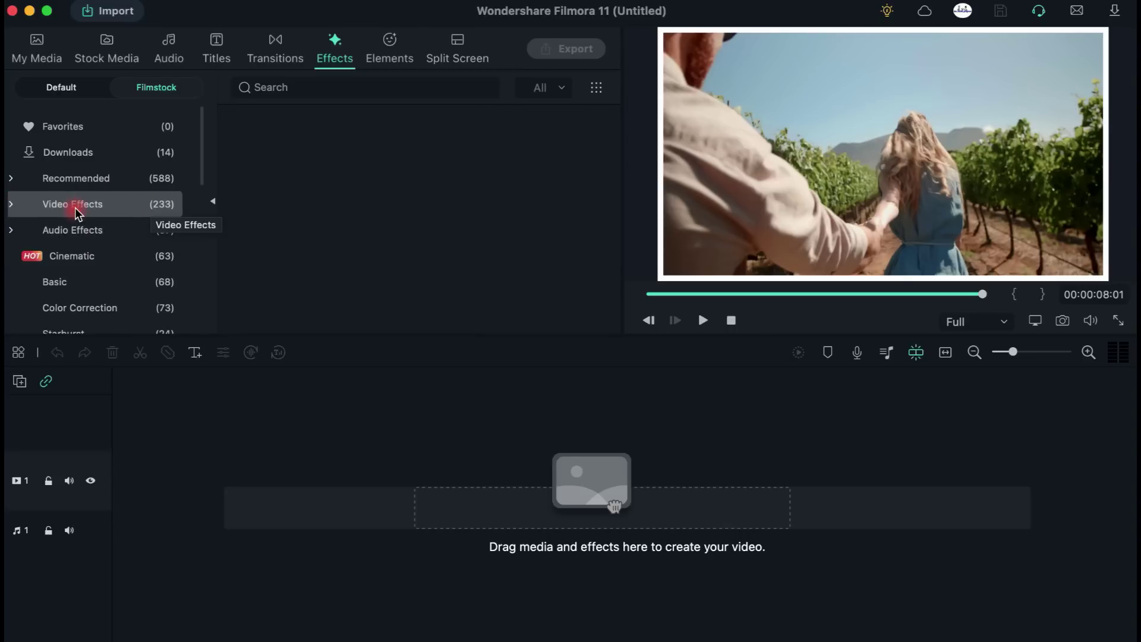
Step: Open the AR Stickers effects and play a preview of the Cherries sticker
scroll(120, 270, down, 3)
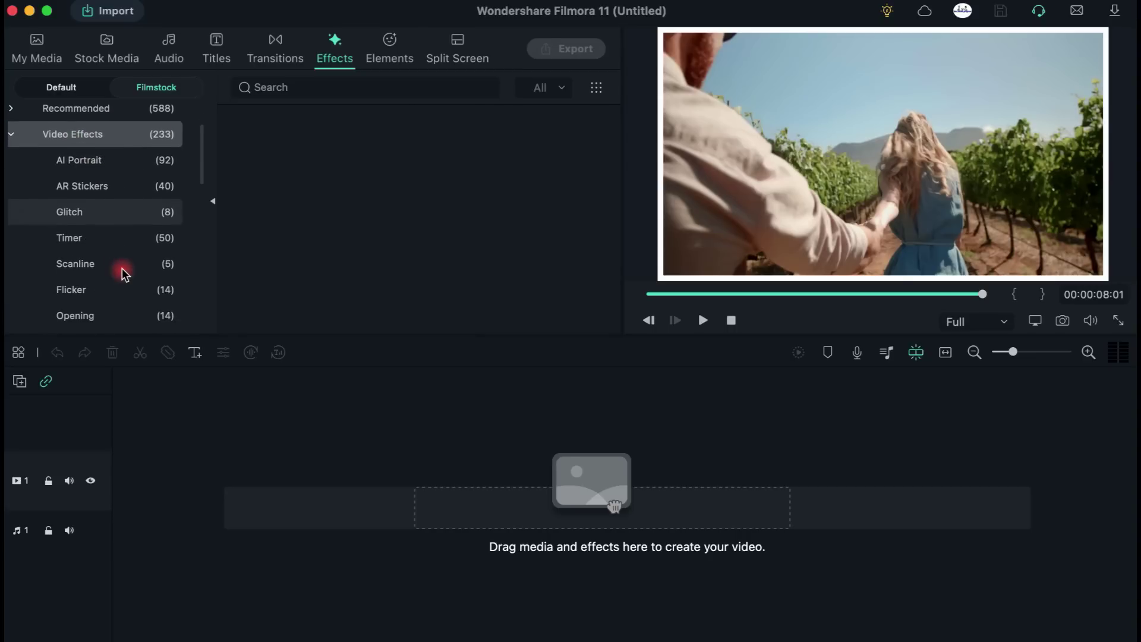
click(100, 185)
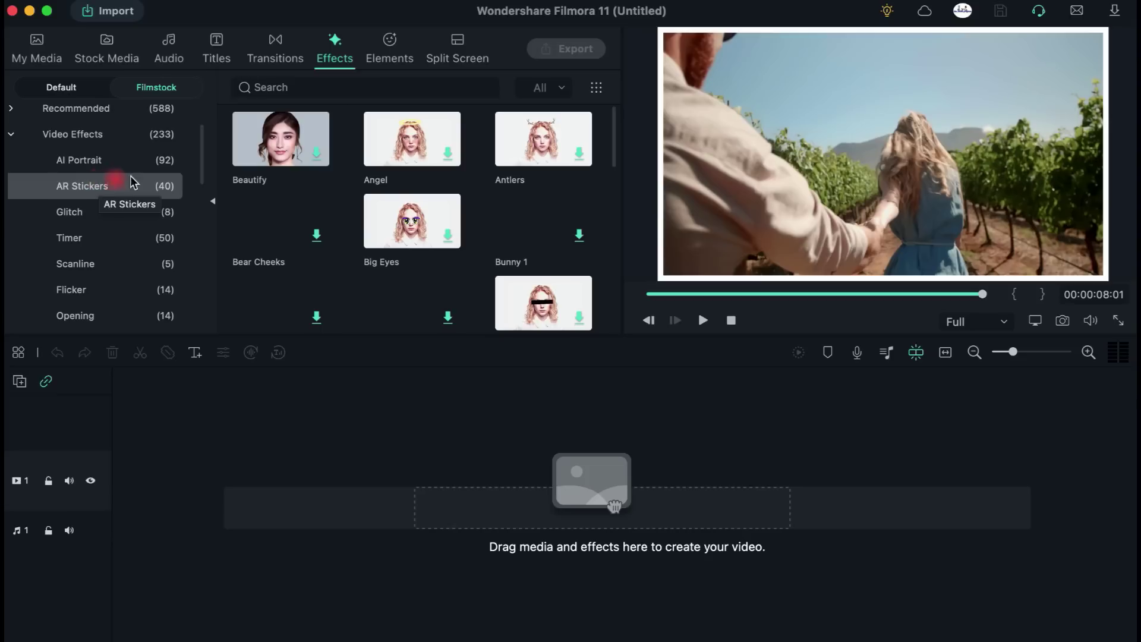
scroll(395, 214, down, 5)
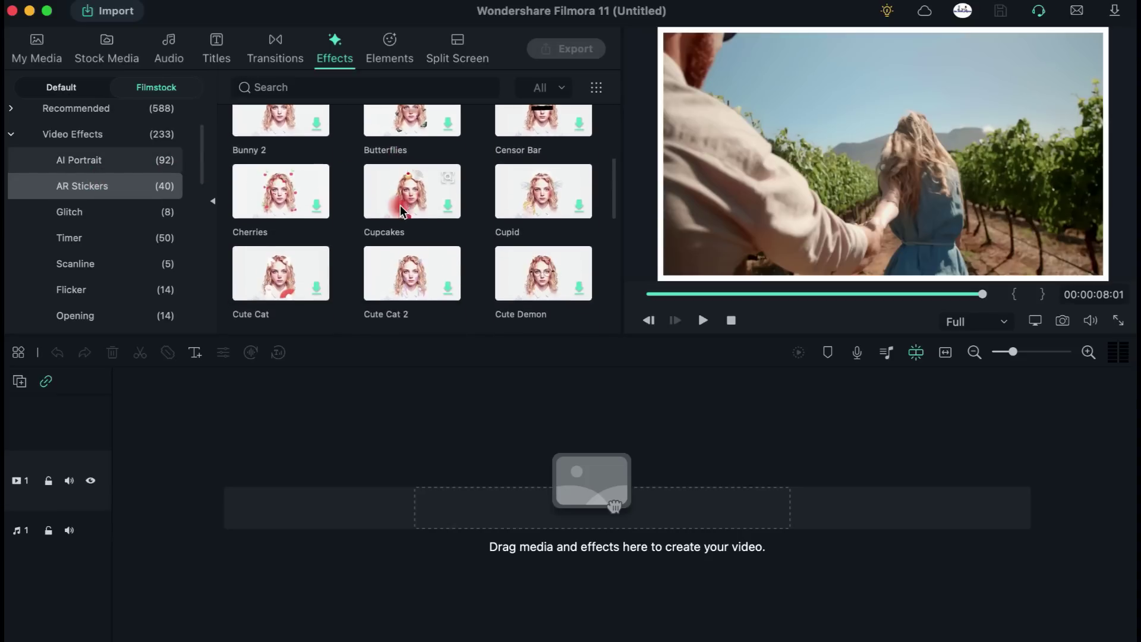
scroll(401, 209, down, 1)
click(296, 229)
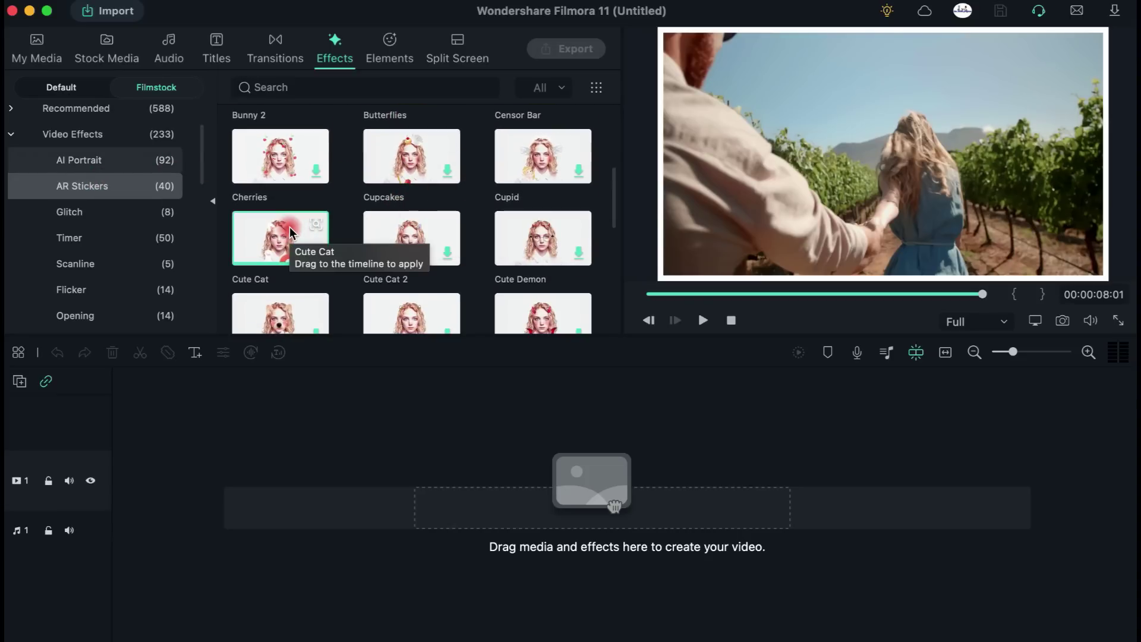
click(284, 242)
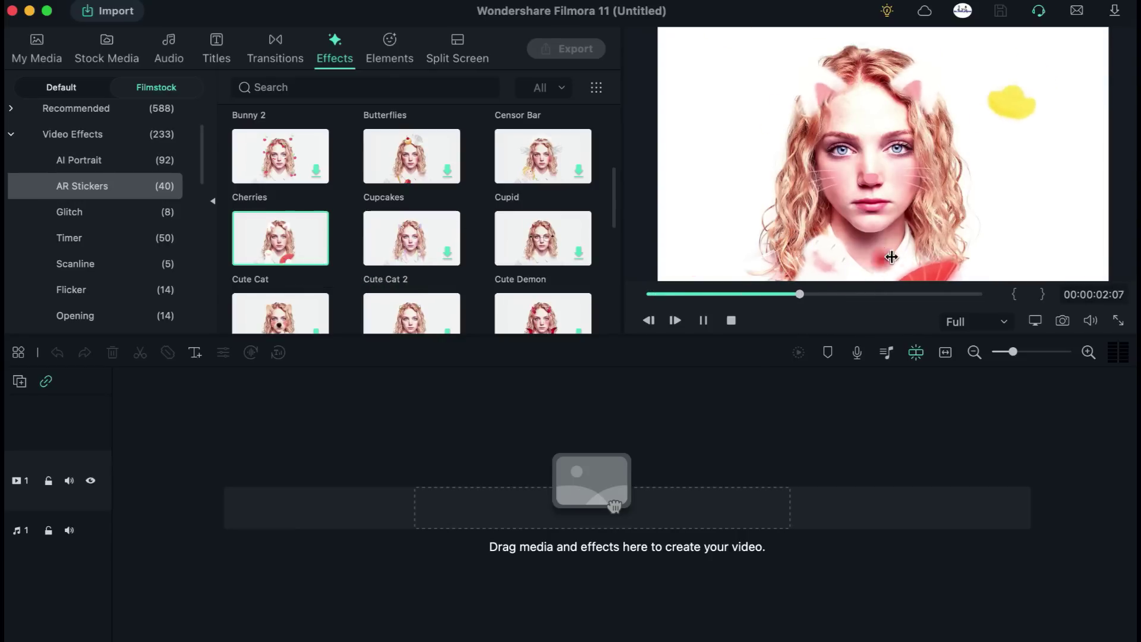
Step: Show the Multi-screen effects and preview Multi-screen 7's nine-tile grid
scroll(359, 225, down, 2)
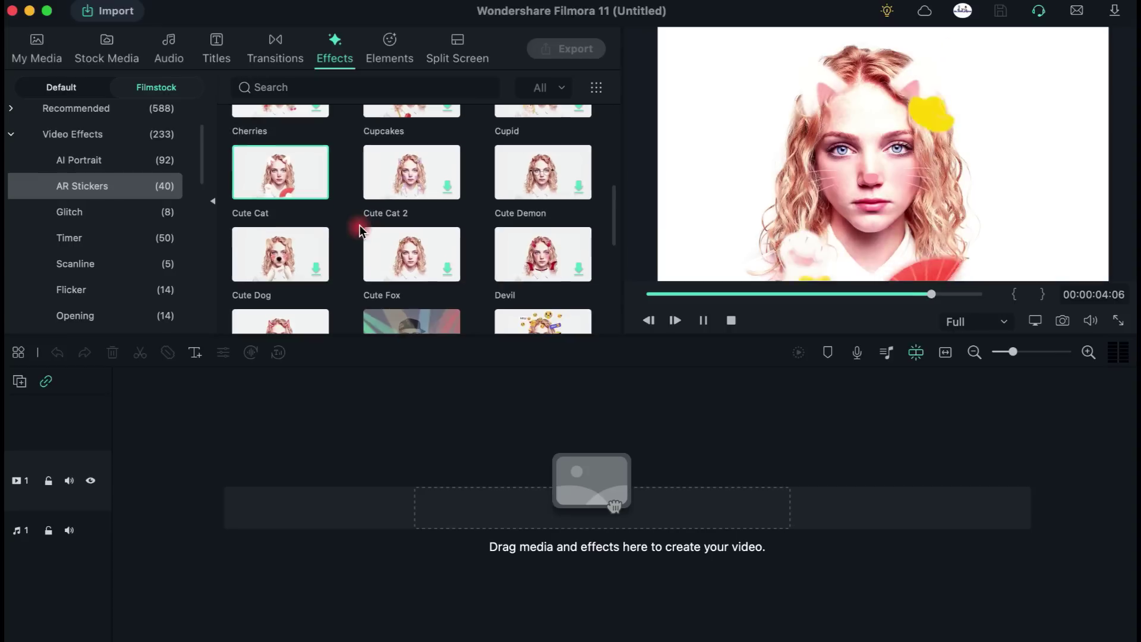
scroll(70, 259, down, 5)
click(94, 215)
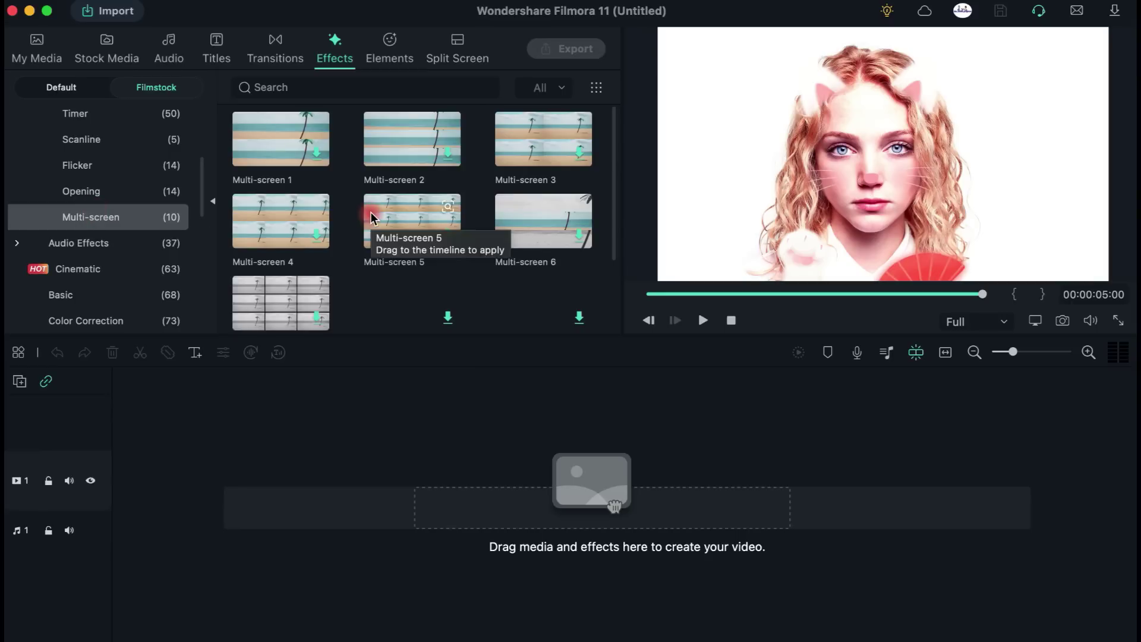
scroll(370, 211, down, 3)
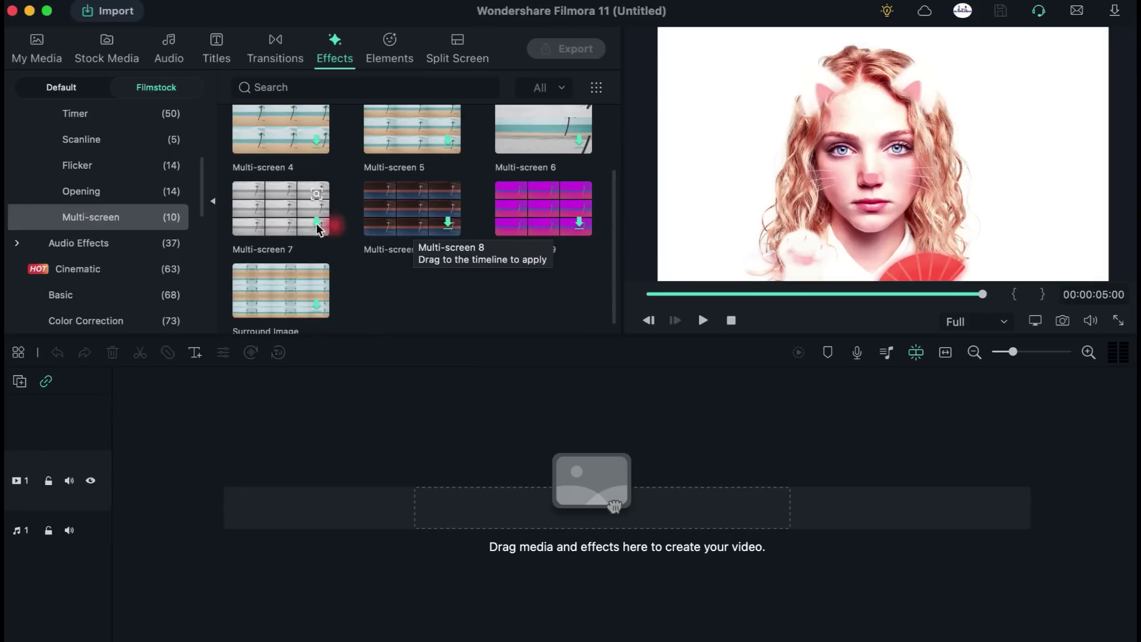
click(280, 219)
click(742, 132)
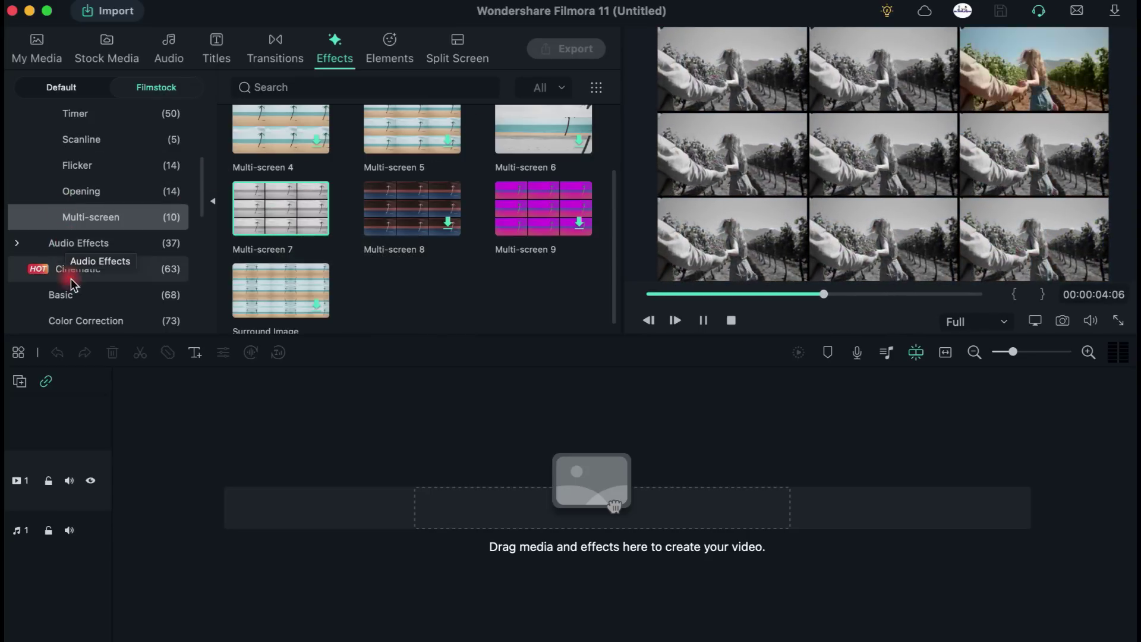
scroll(72, 285, down, 1)
scroll(73, 286, down, 1)
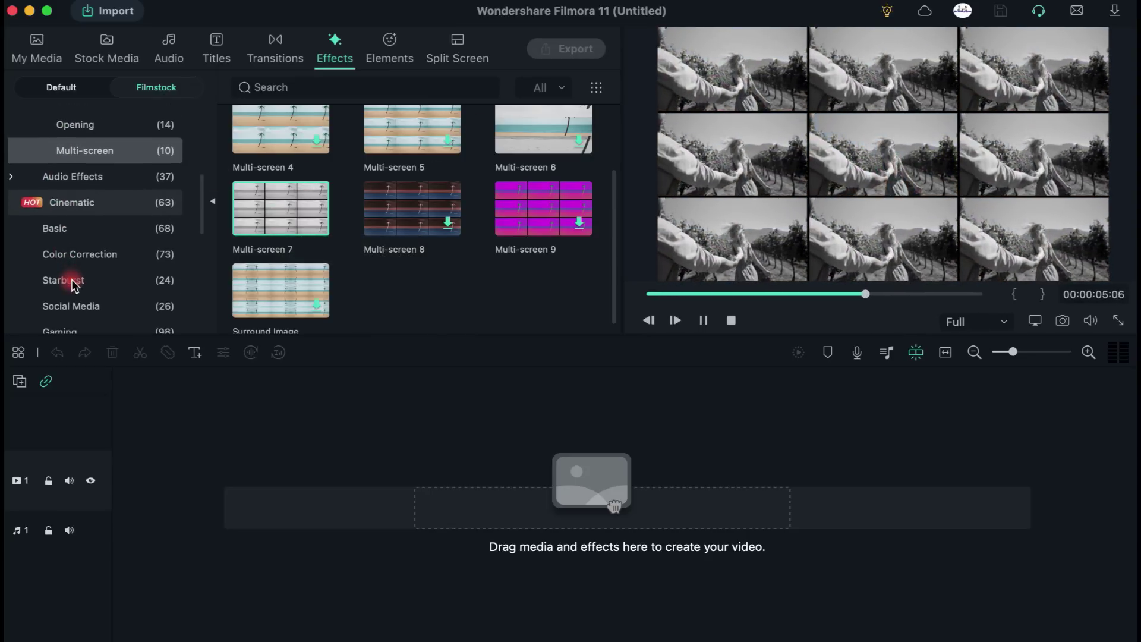
click(64, 202)
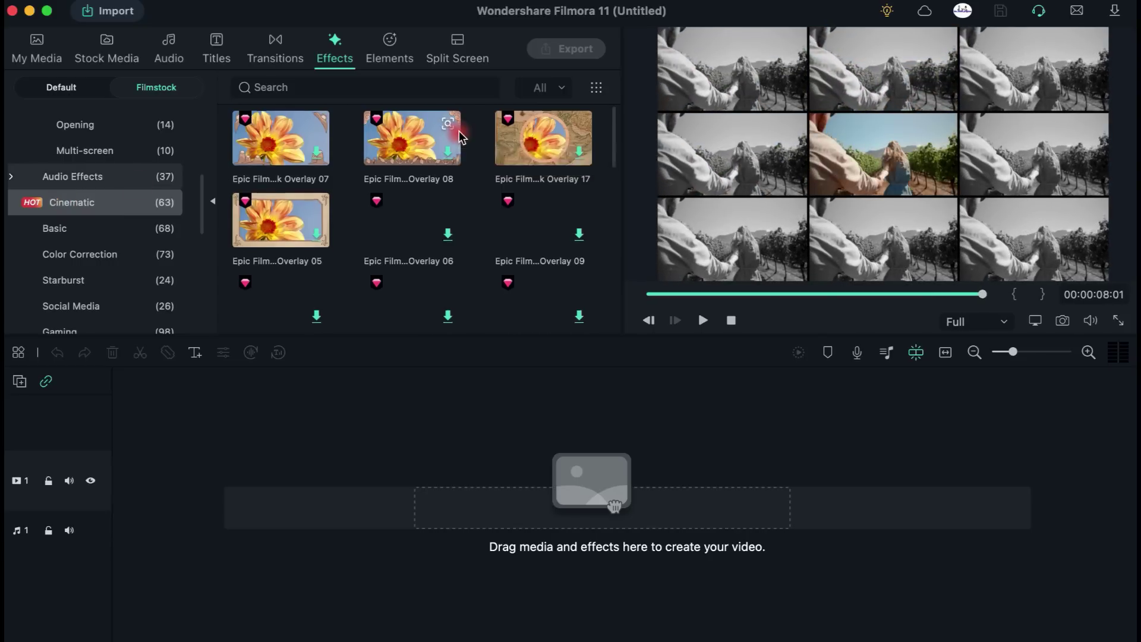
Step: Scroll the 63 Cinematic effects, previewing Profile Movie Pack Overlay 02, down to Grunge Pack rows
scroll(460, 137, down, 1)
scroll(461, 137, down, 2)
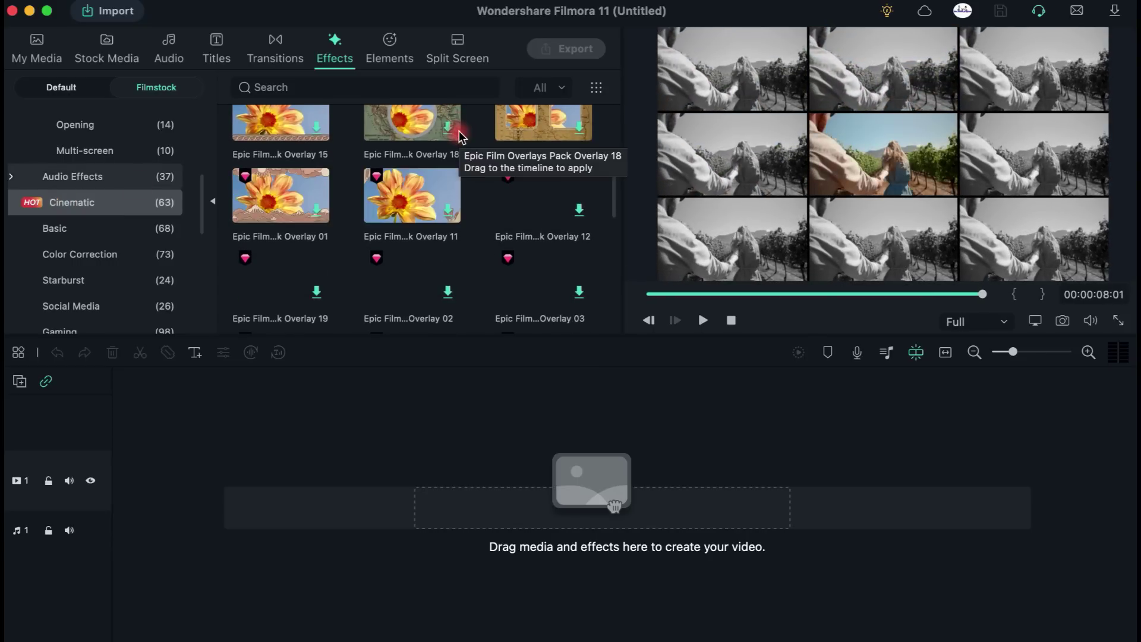
scroll(411, 248, down, 8)
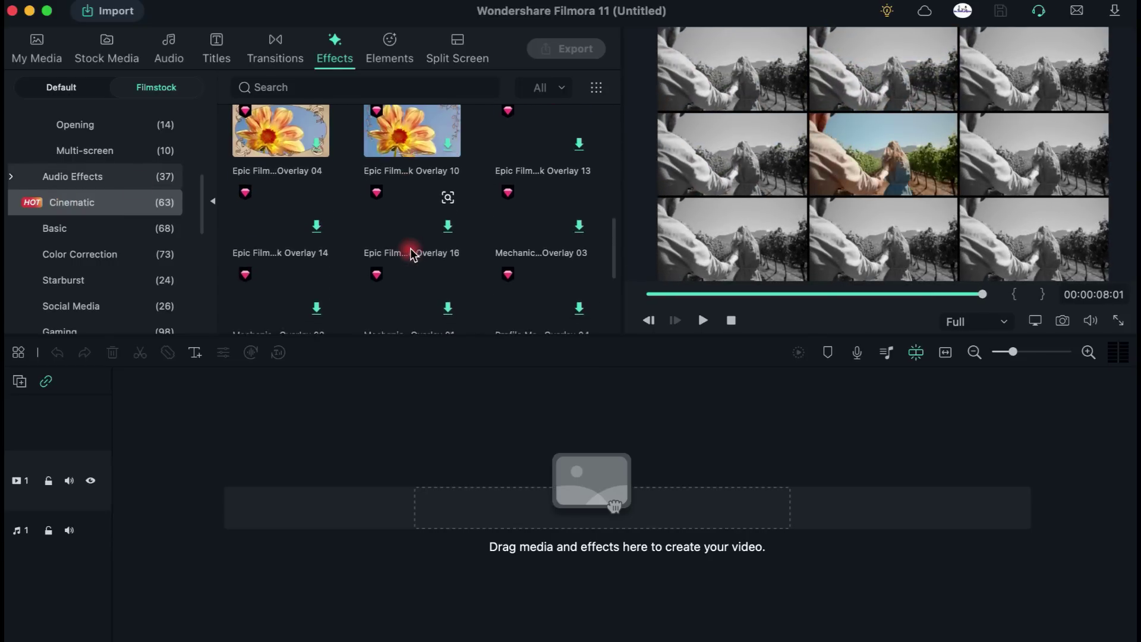
scroll(411, 248, down, 1)
click(404, 232)
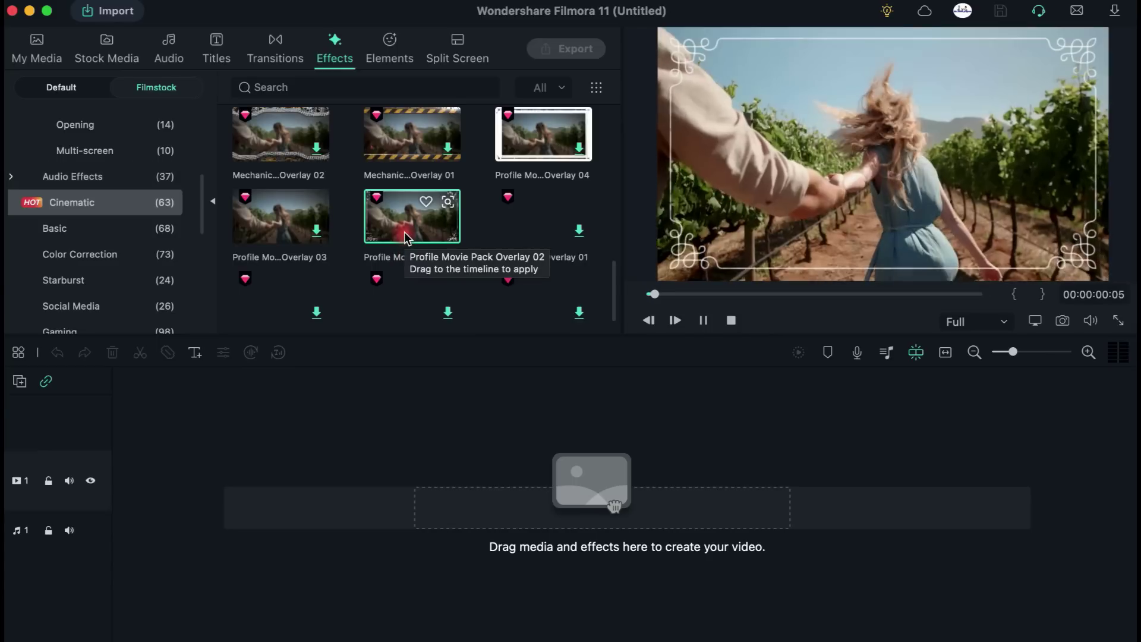
scroll(416, 244, down, 1)
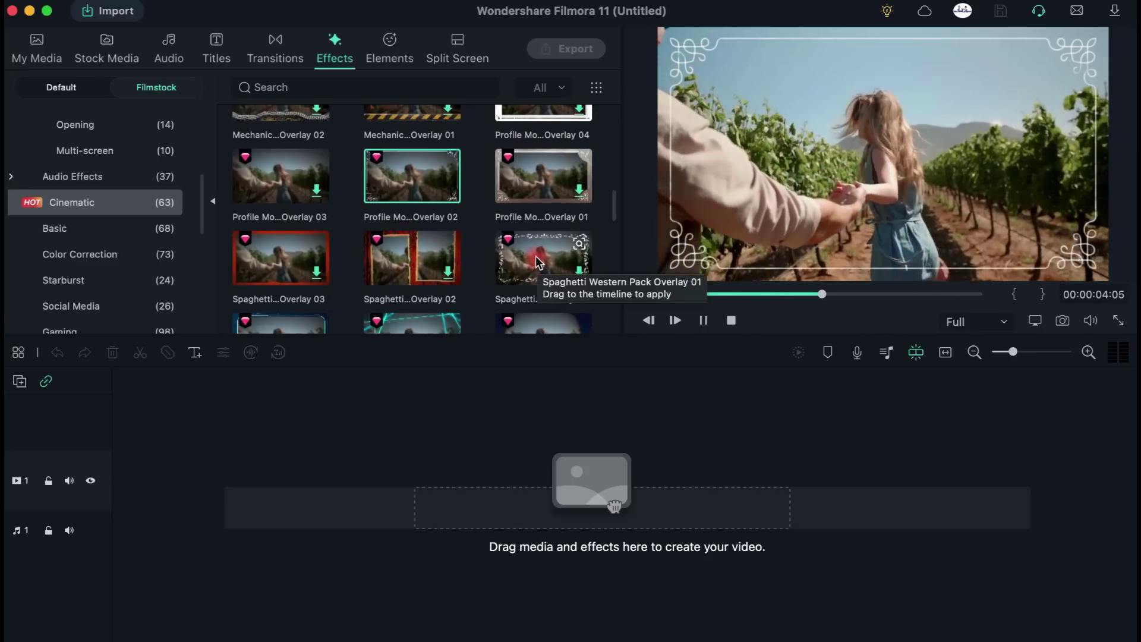
scroll(538, 261, down, 5)
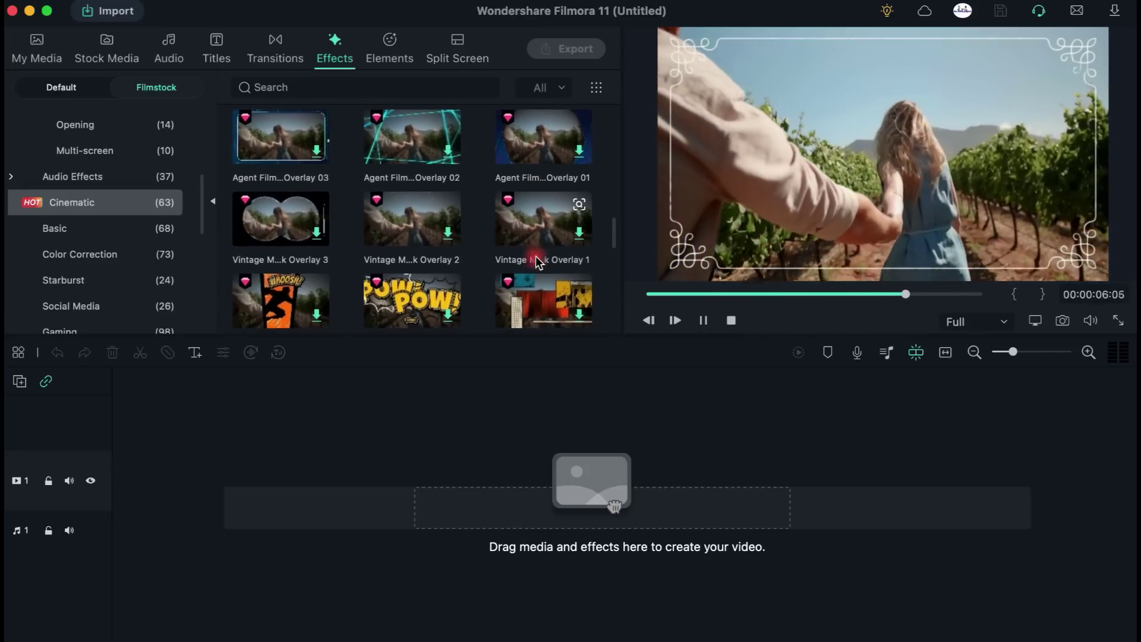
scroll(538, 262, down, 3)
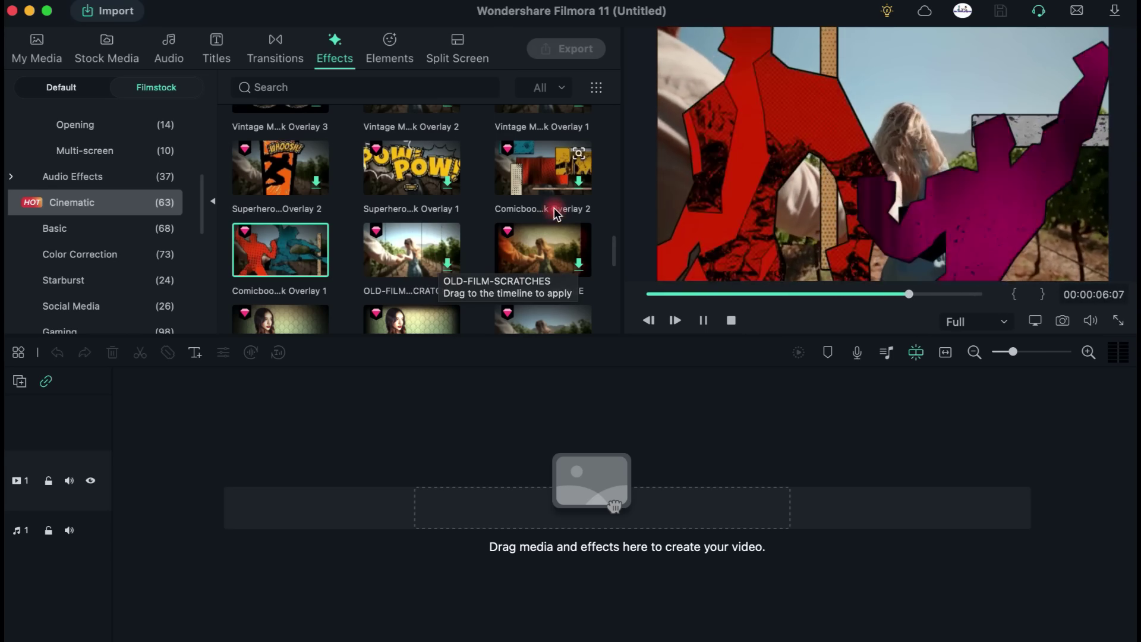
scroll(457, 277, down, 2)
scroll(456, 280, down, 10)
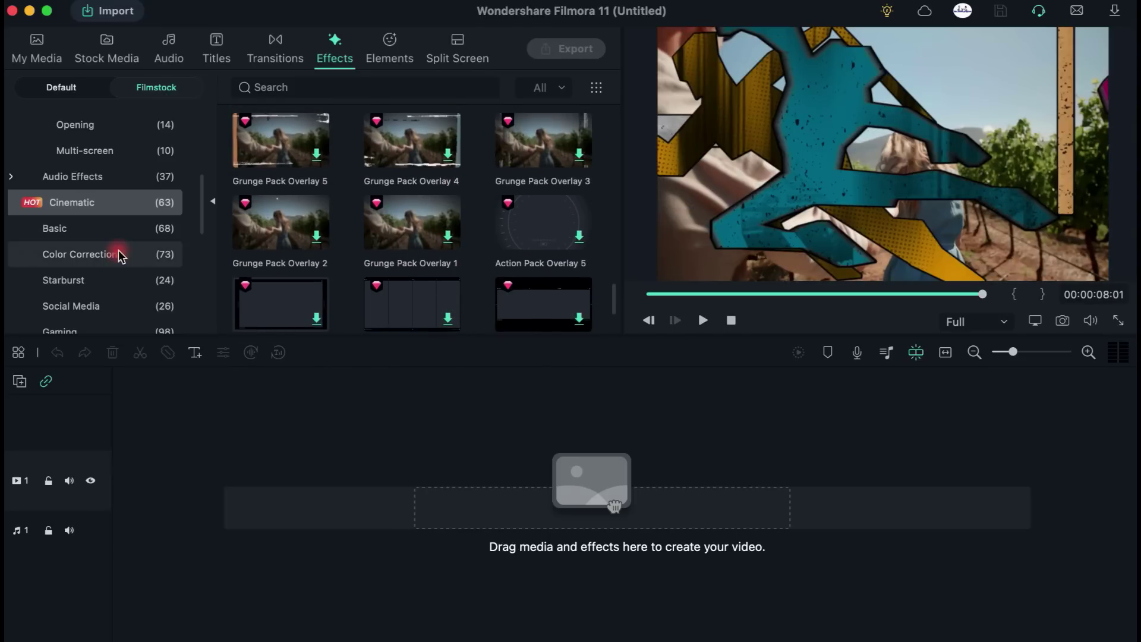
Step: Preview the Metropolis diamond-lines Basic overlay, then browse the Color Correction presets
click(77, 237)
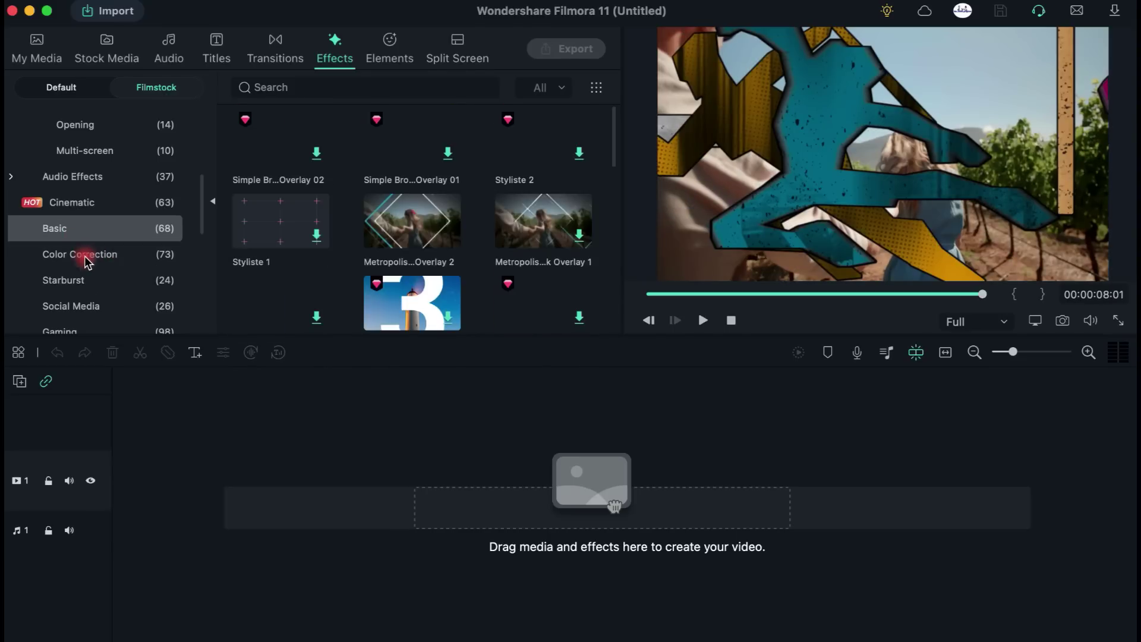
click(409, 238)
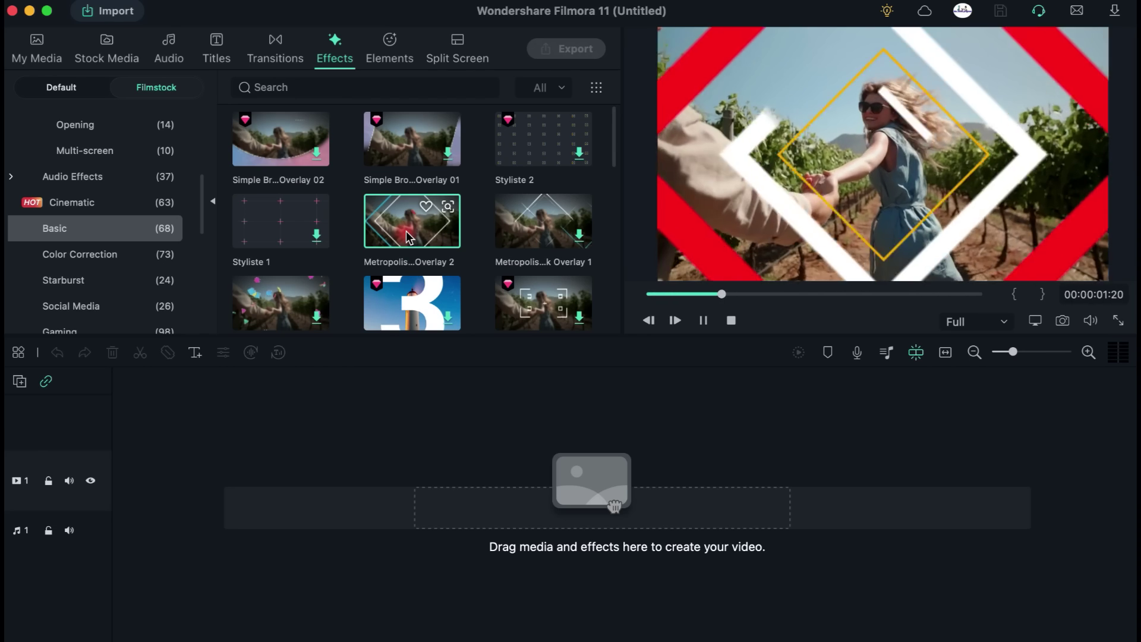
click(79, 256)
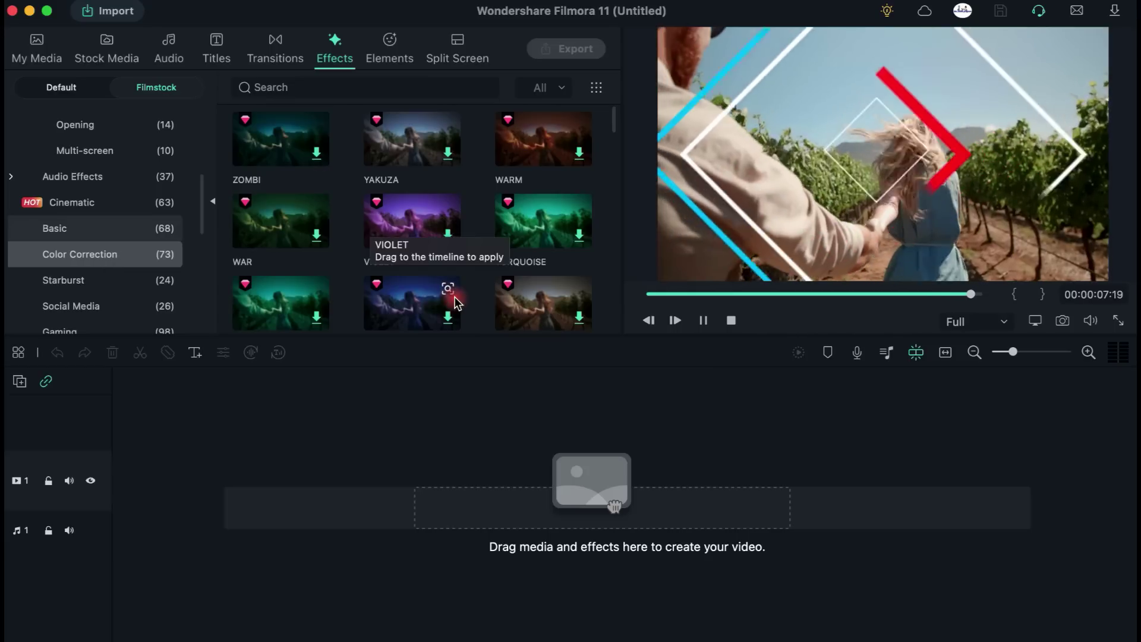
scroll(455, 294, down, 5)
scroll(455, 304, down, 5)
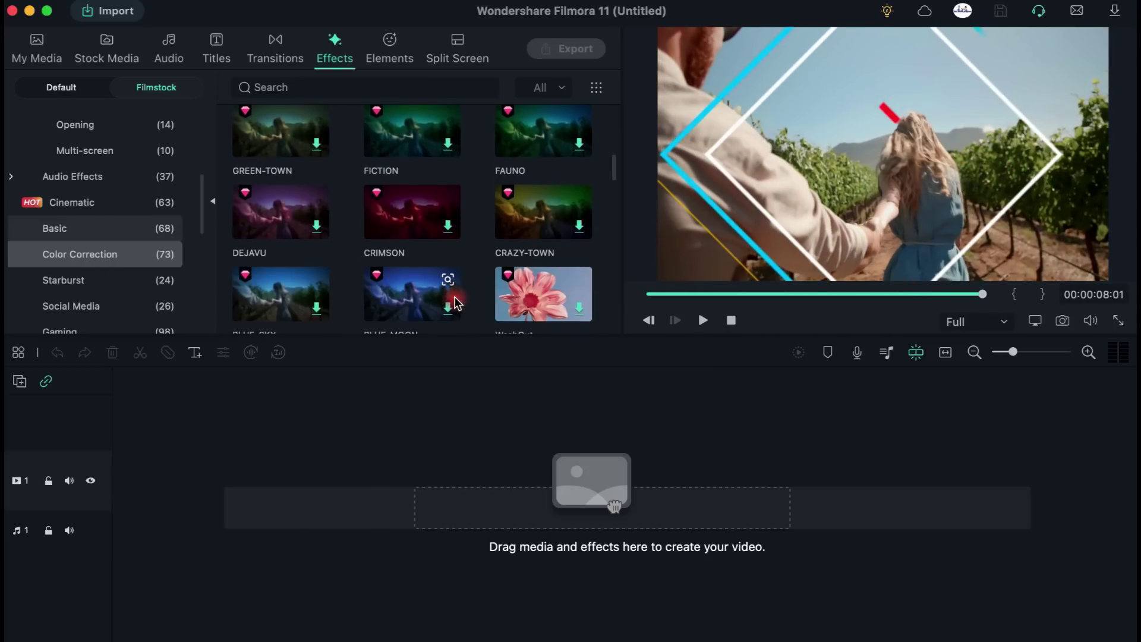
scroll(455, 300, down, 6)
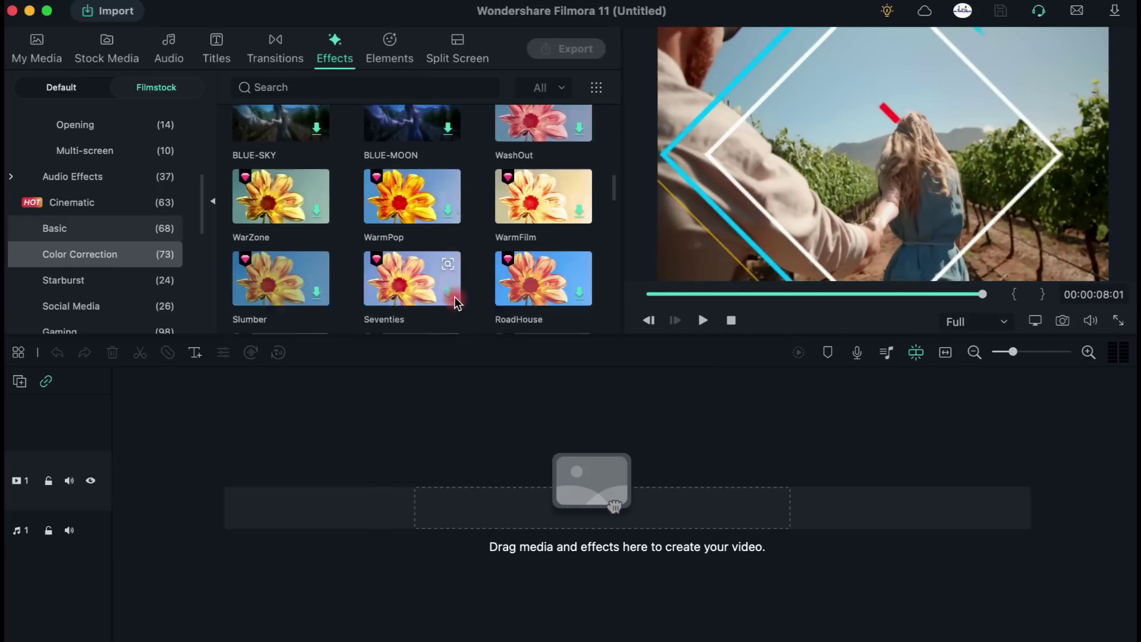
scroll(455, 301, down, 8)
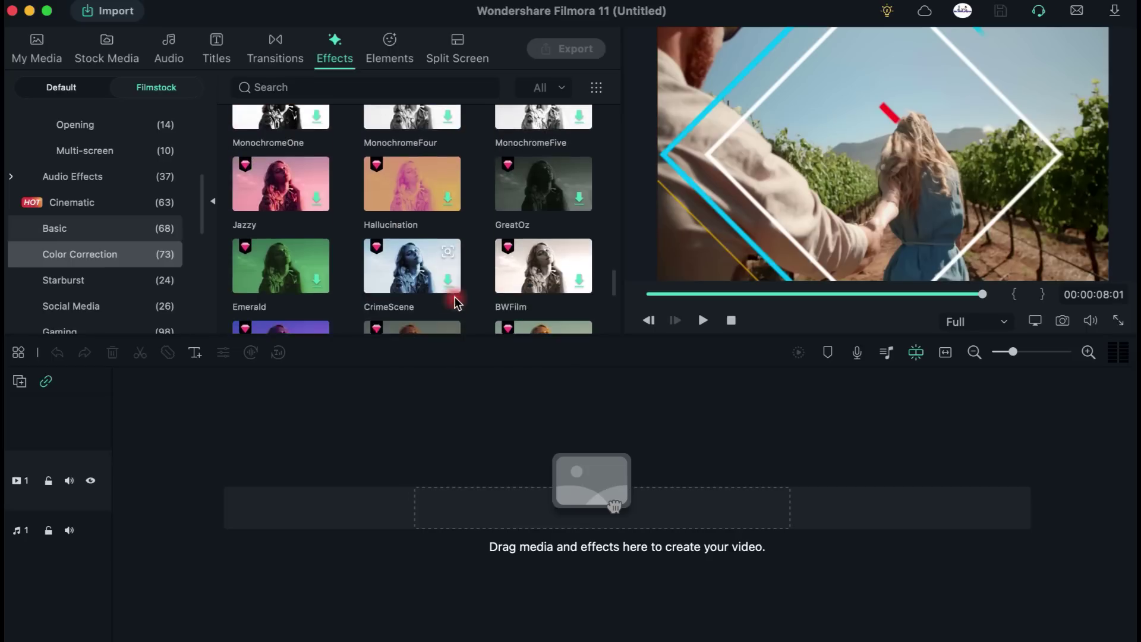
scroll(455, 301, up, 3)
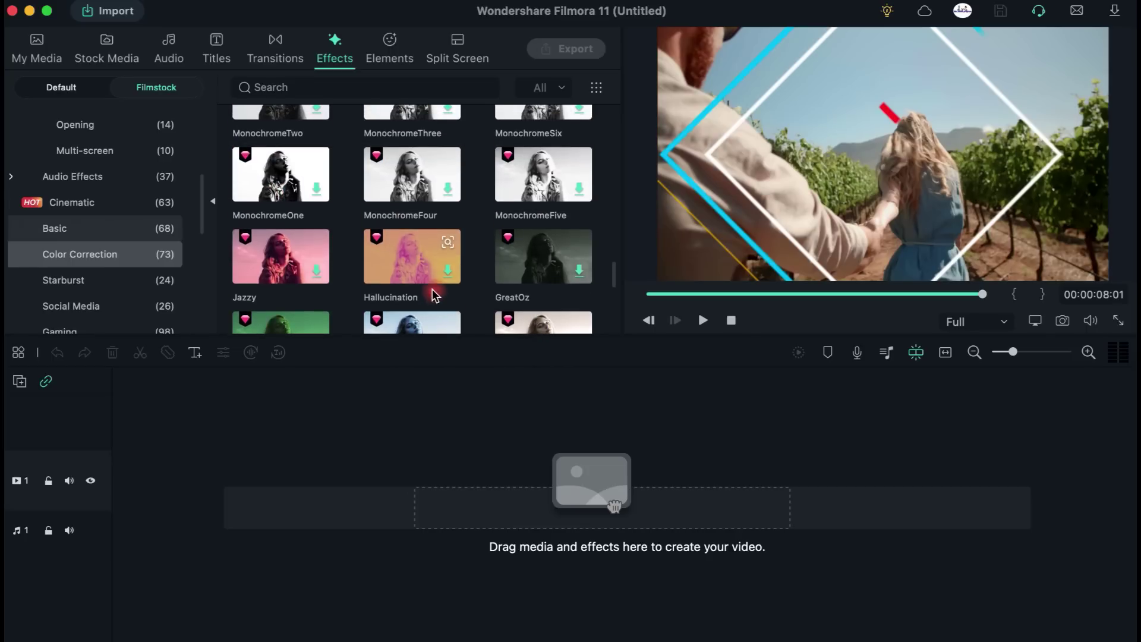
Step: Preview the black-and-white MonochromeFive and warm SoftSunrise looks on the sample clip
click(510, 198)
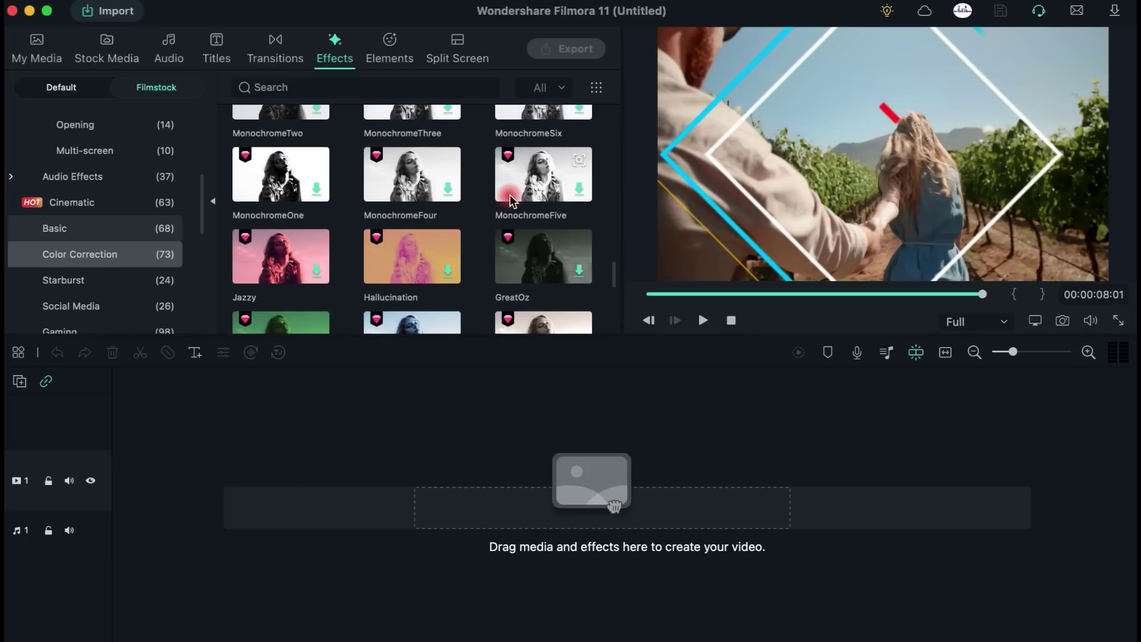
scroll(509, 198, down, 4)
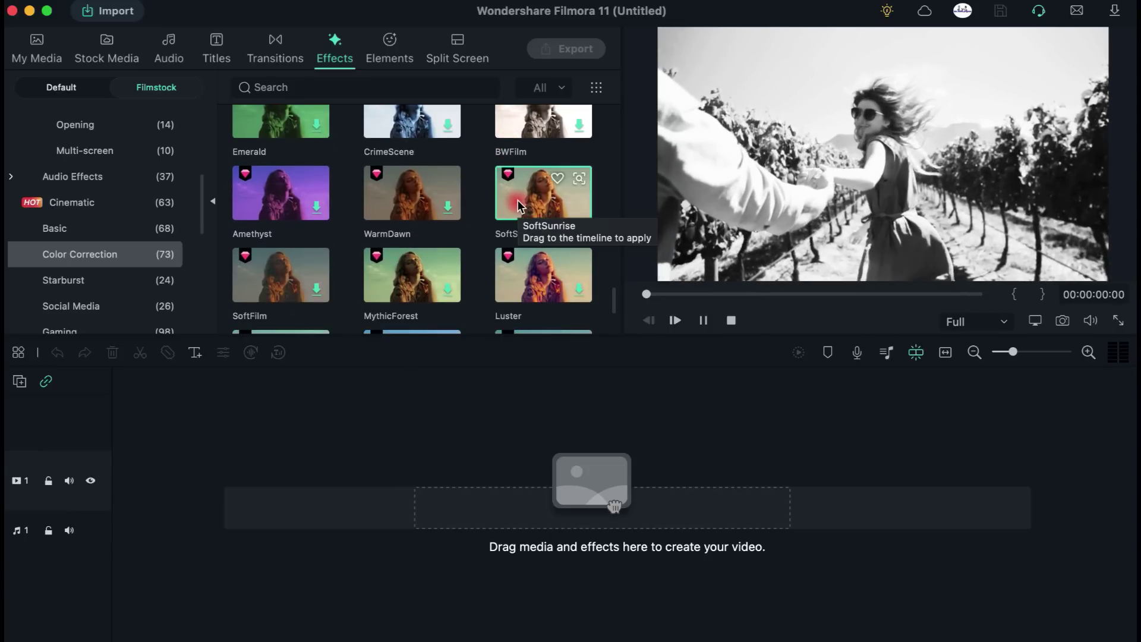
click(518, 202)
click(572, 207)
scroll(437, 190, down, 3)
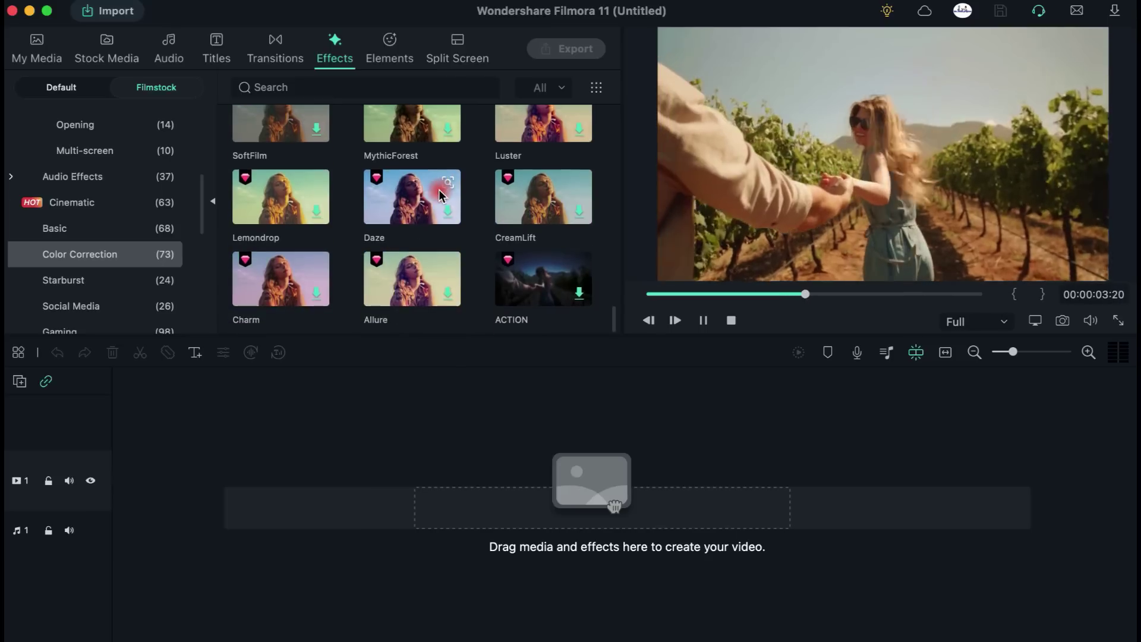
Step: Show the Starburst effects, stop the preview playback, and browse the Social Media effects
click(61, 279)
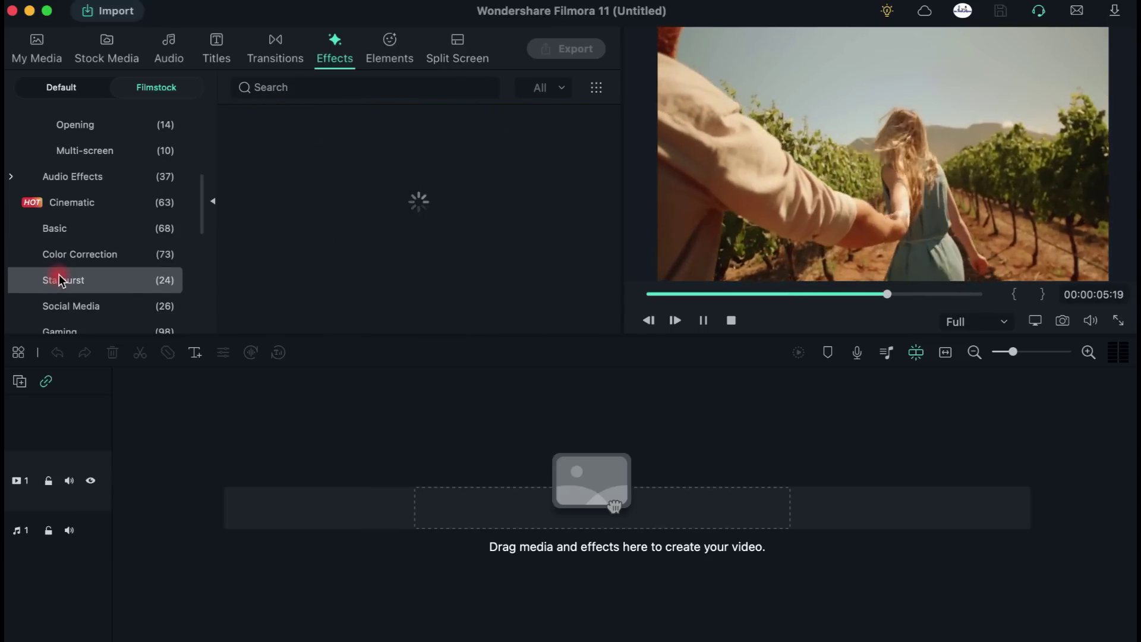
click(703, 320)
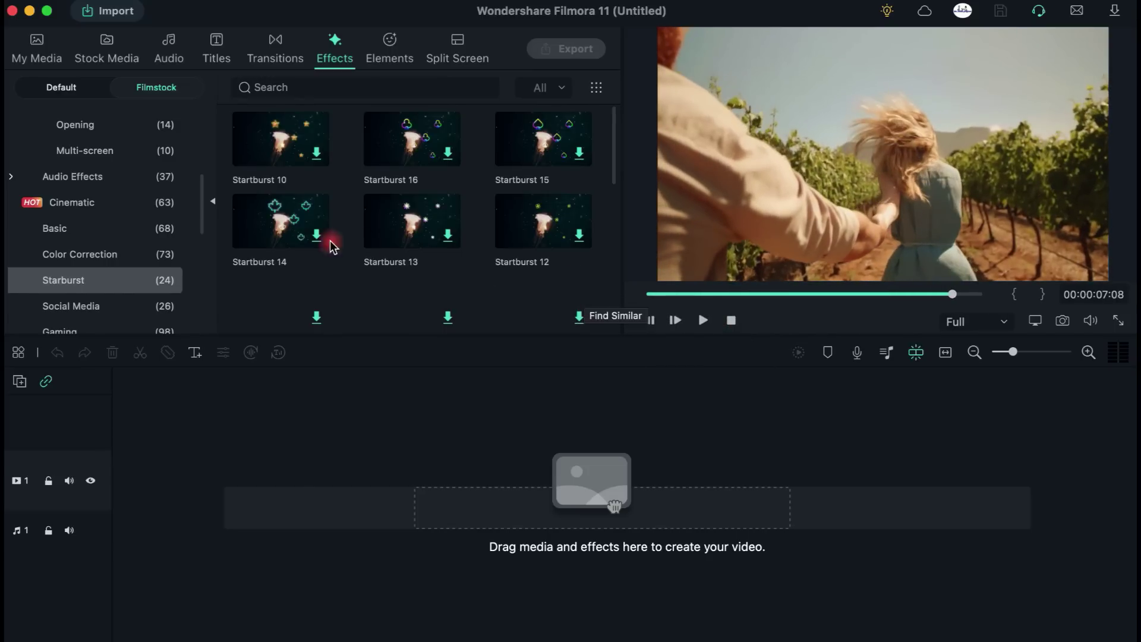
scroll(443, 214, down, 5)
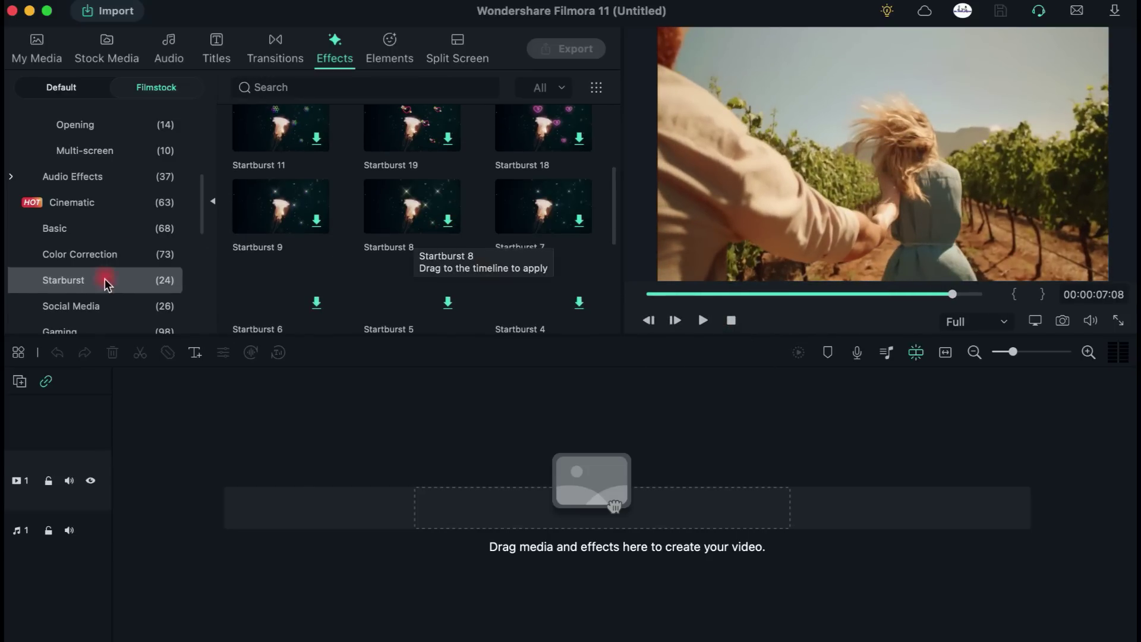
click(100, 308)
scroll(95, 309, down, 3)
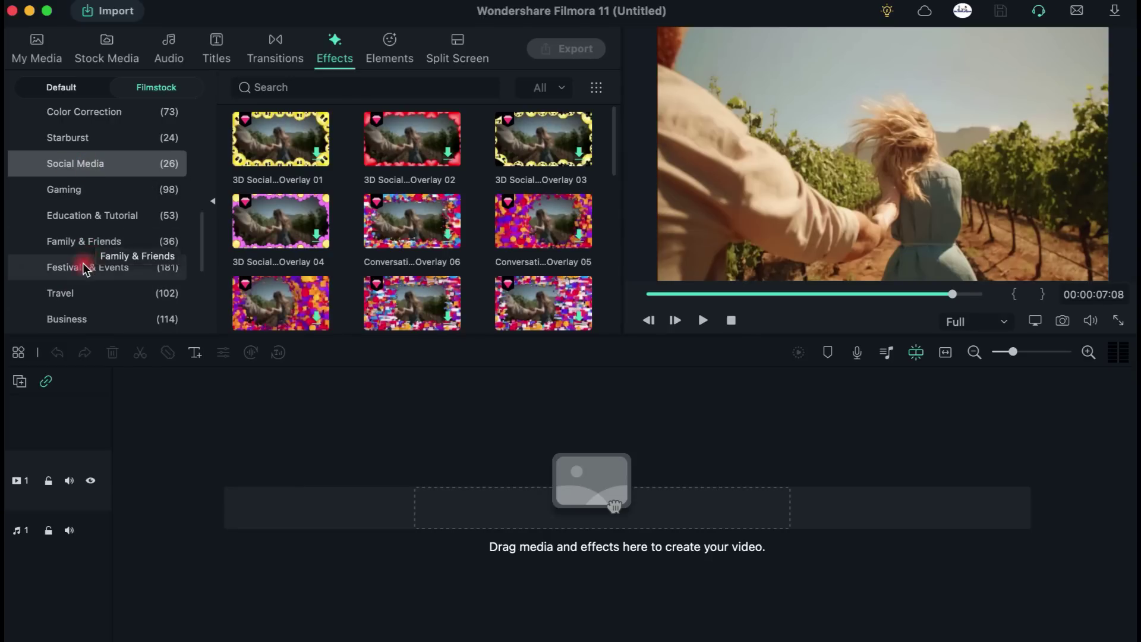
scroll(90, 292, down, 3)
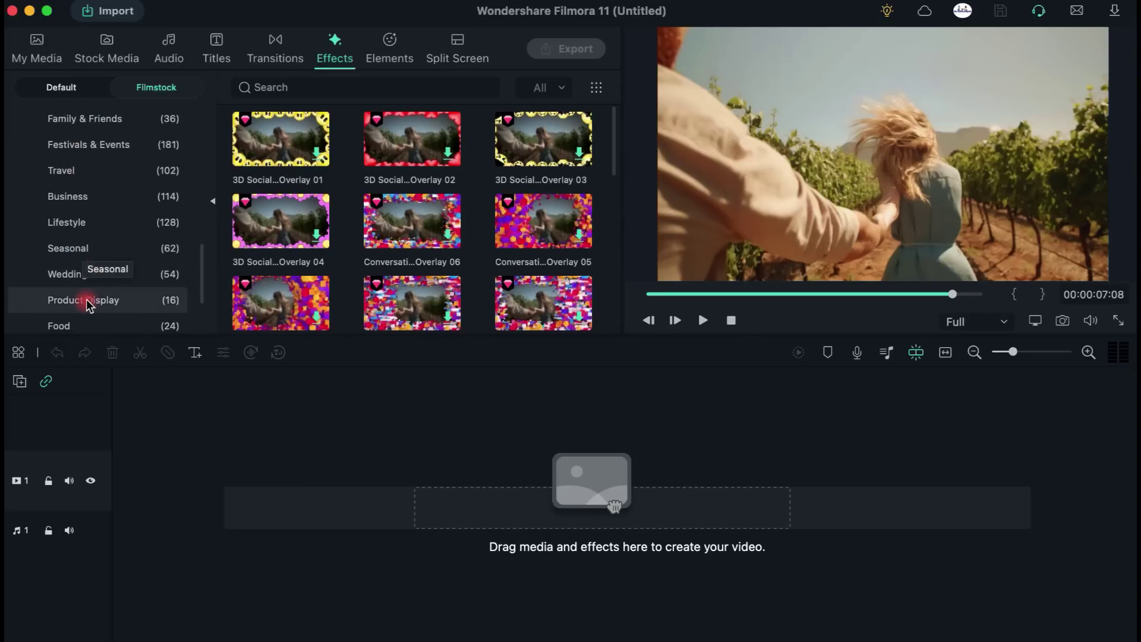
Step: Open Wedding & Love and preview the Valentine Pack Overlay 02 hearts
click(84, 273)
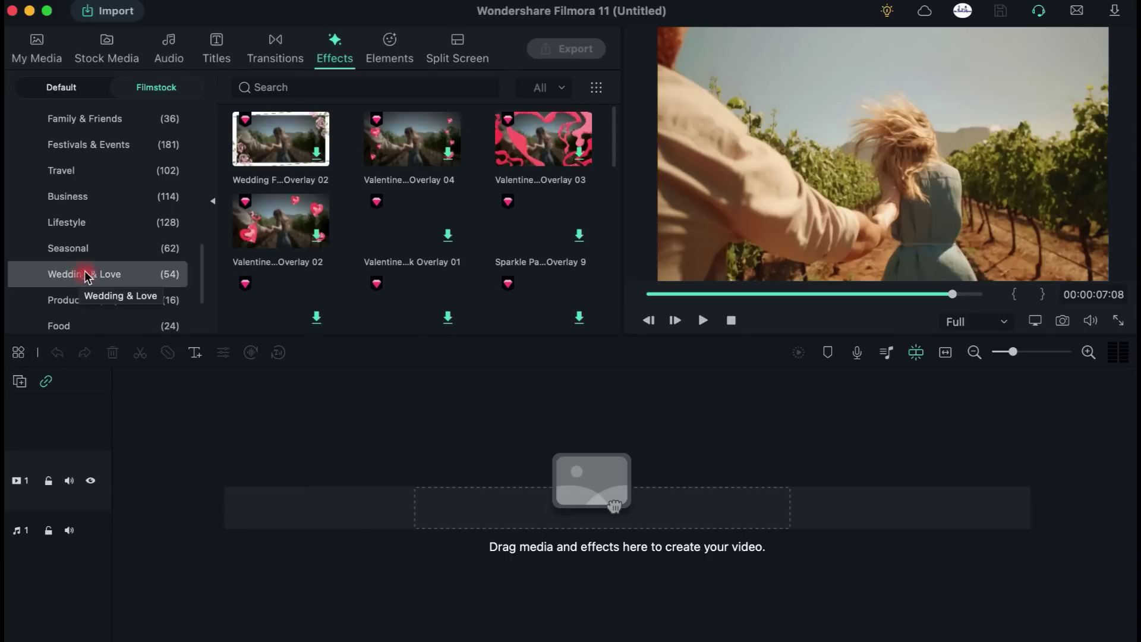
scroll(469, 252, down, 3)
scroll(469, 251, up, 3)
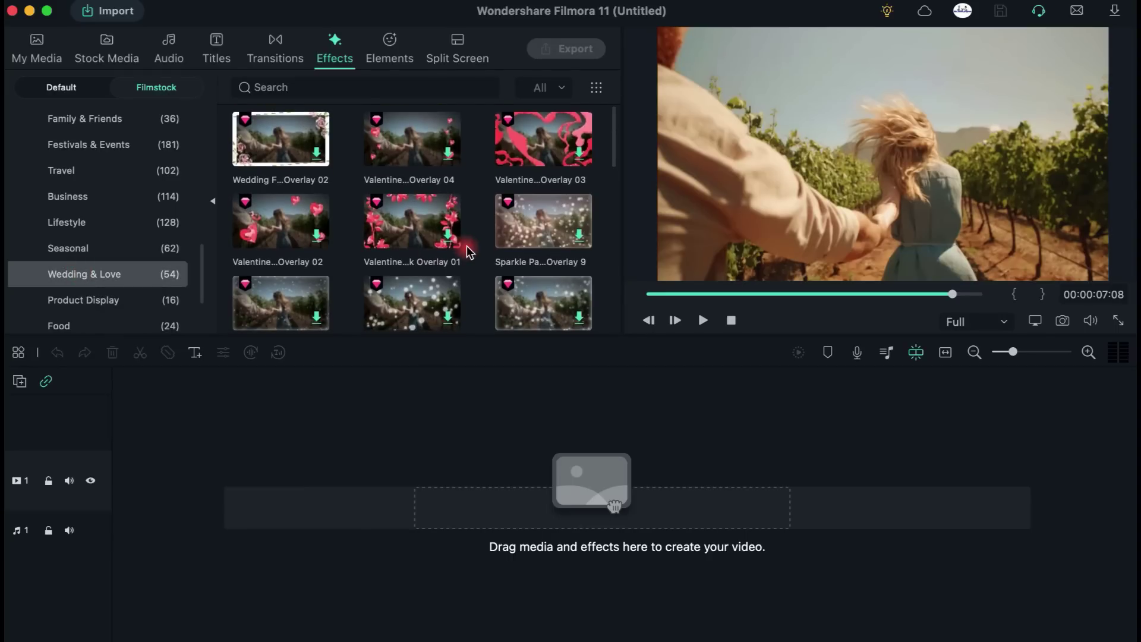
scroll(469, 251, down, 10)
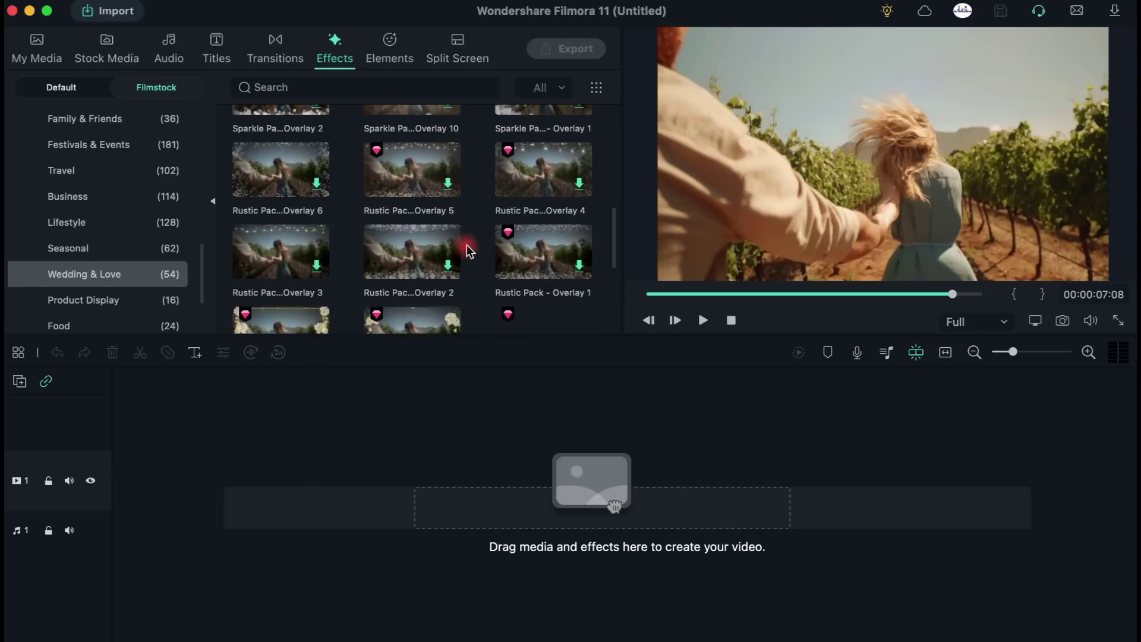
scroll(469, 252, down, 5)
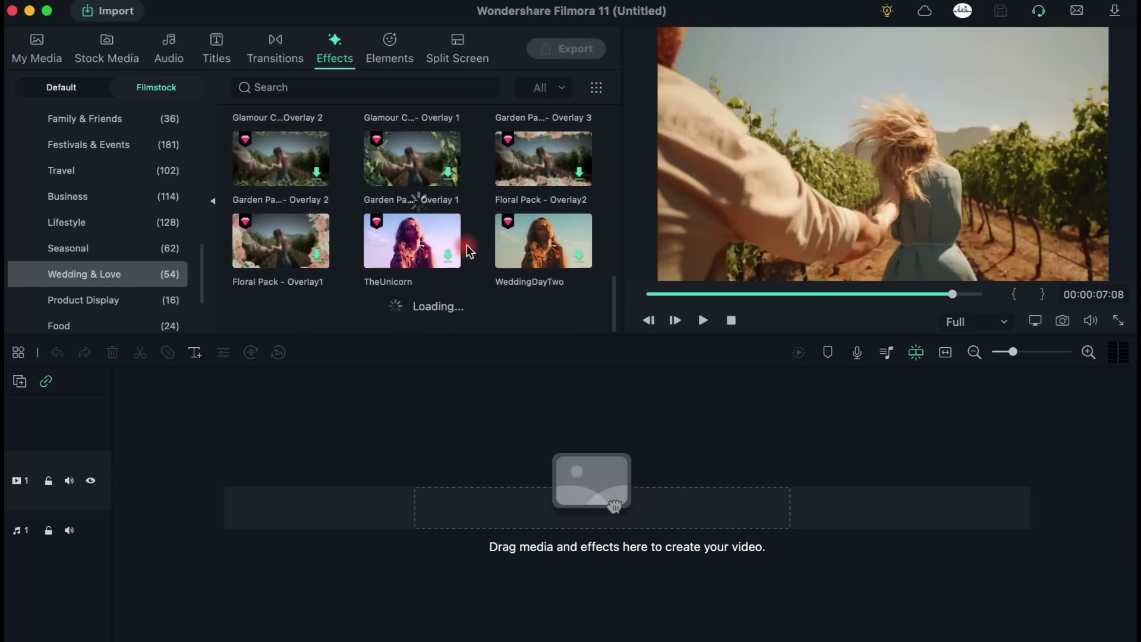
scroll(470, 251, up, 15)
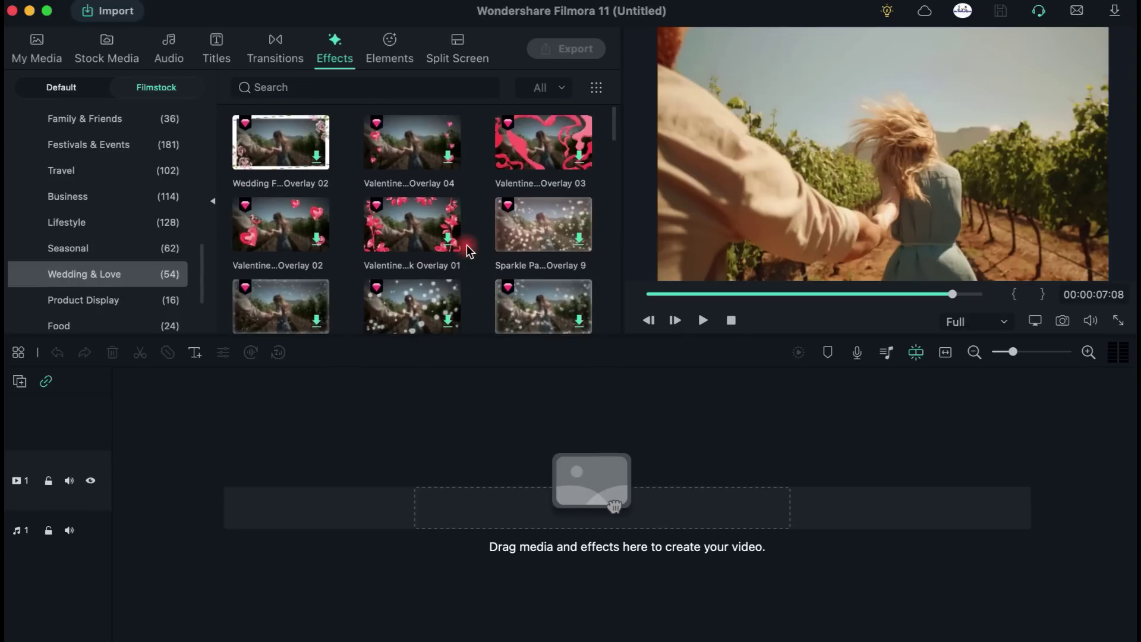
click(290, 231)
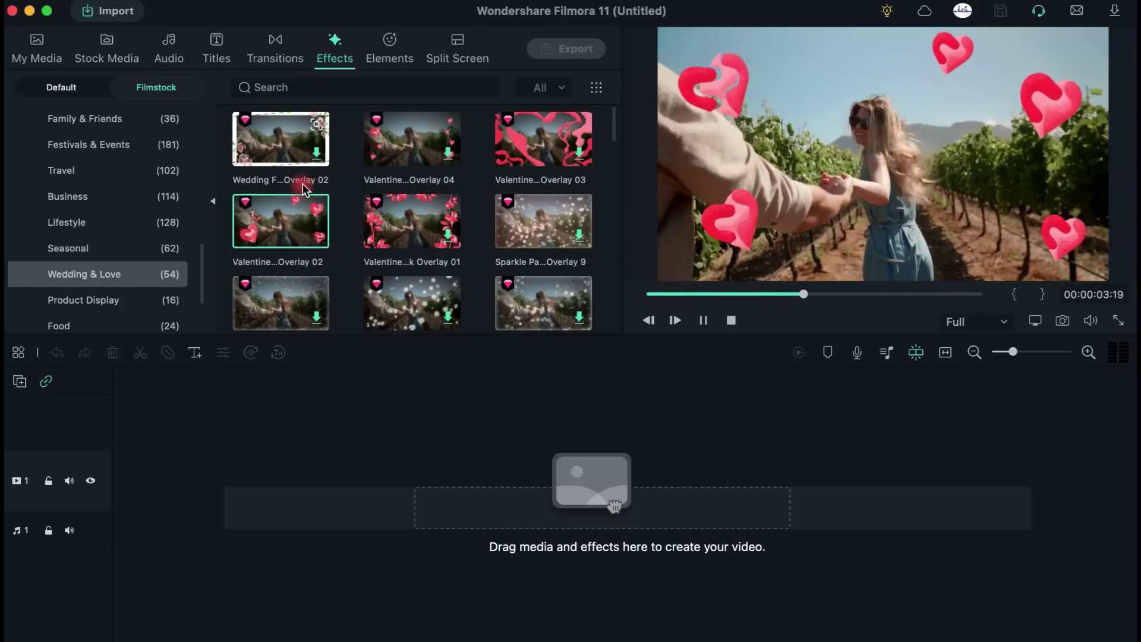
scroll(91, 284, down, 4)
Step: Show the Sports overlay effects and browse through its grid of 58 overlays
click(74, 217)
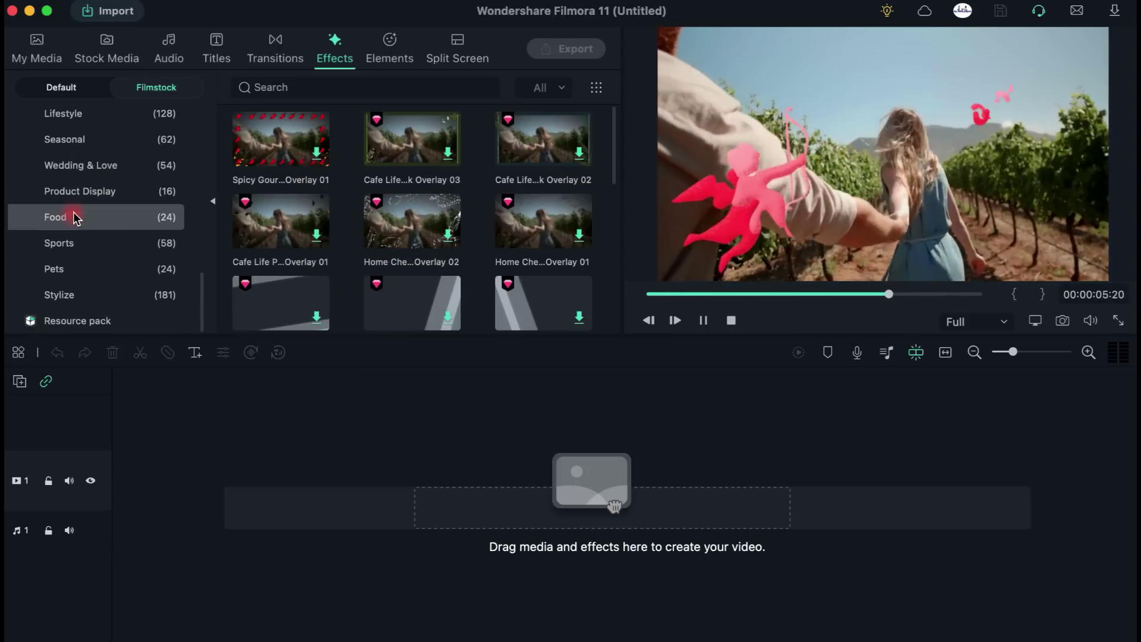
click(69, 246)
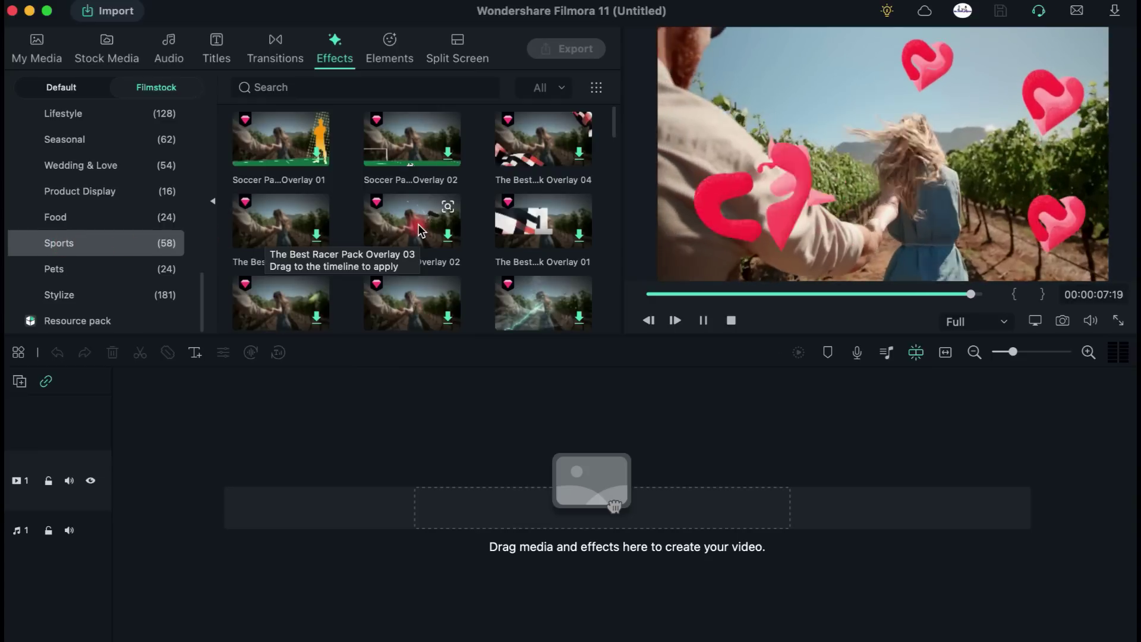
scroll(420, 229, down, 5)
scroll(419, 229, down, 5)
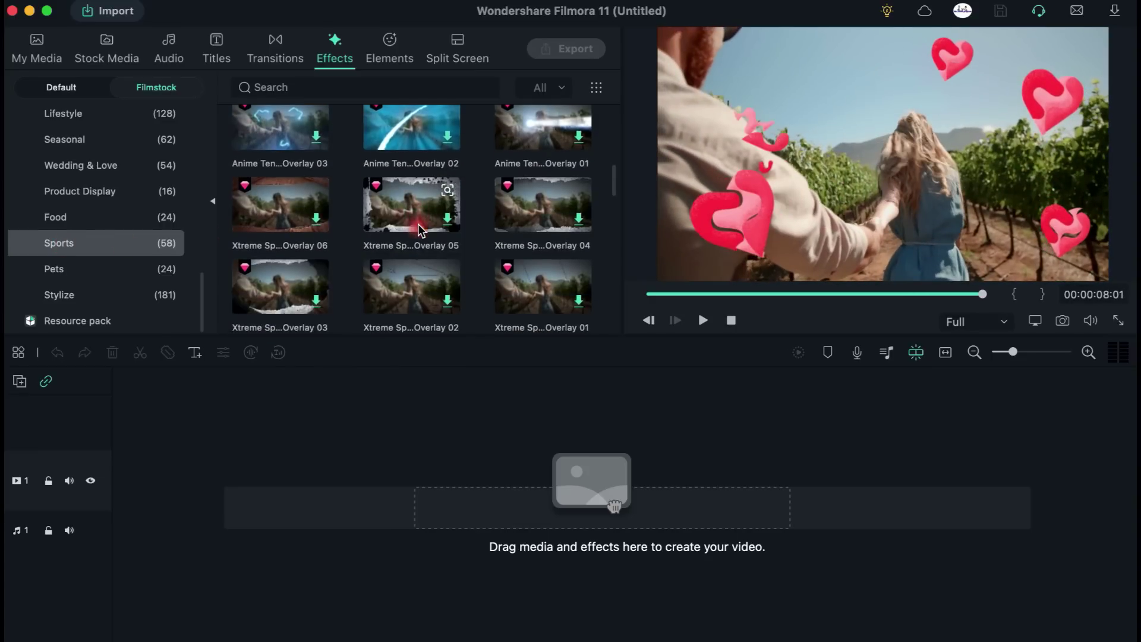
scroll(420, 229, down, 8)
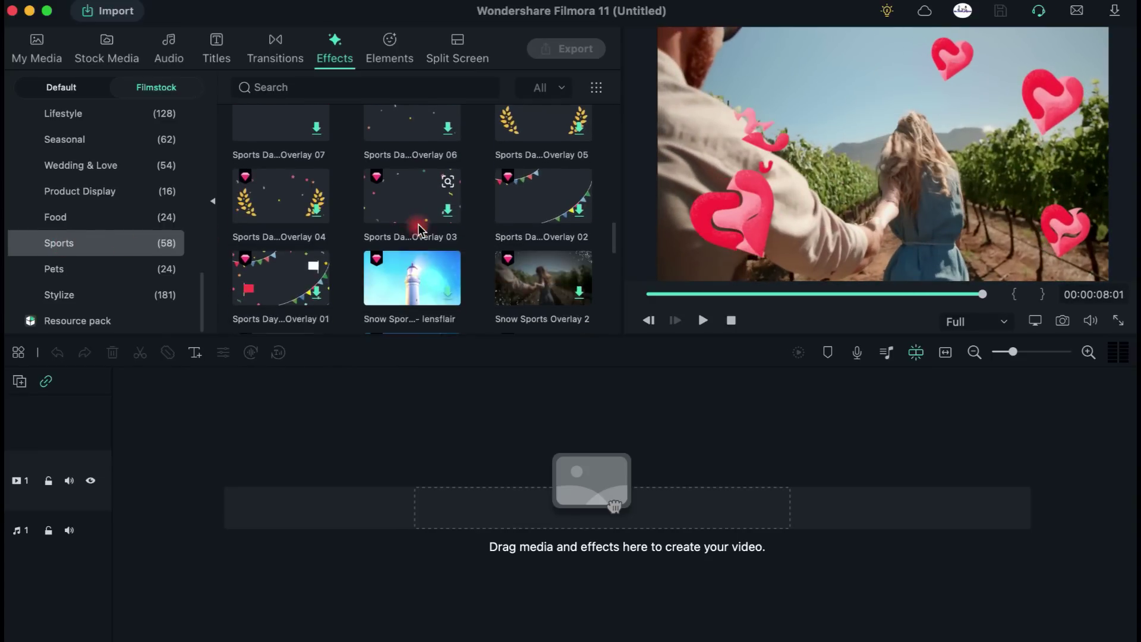
scroll(420, 231, up, 4)
scroll(420, 230, up, 5)
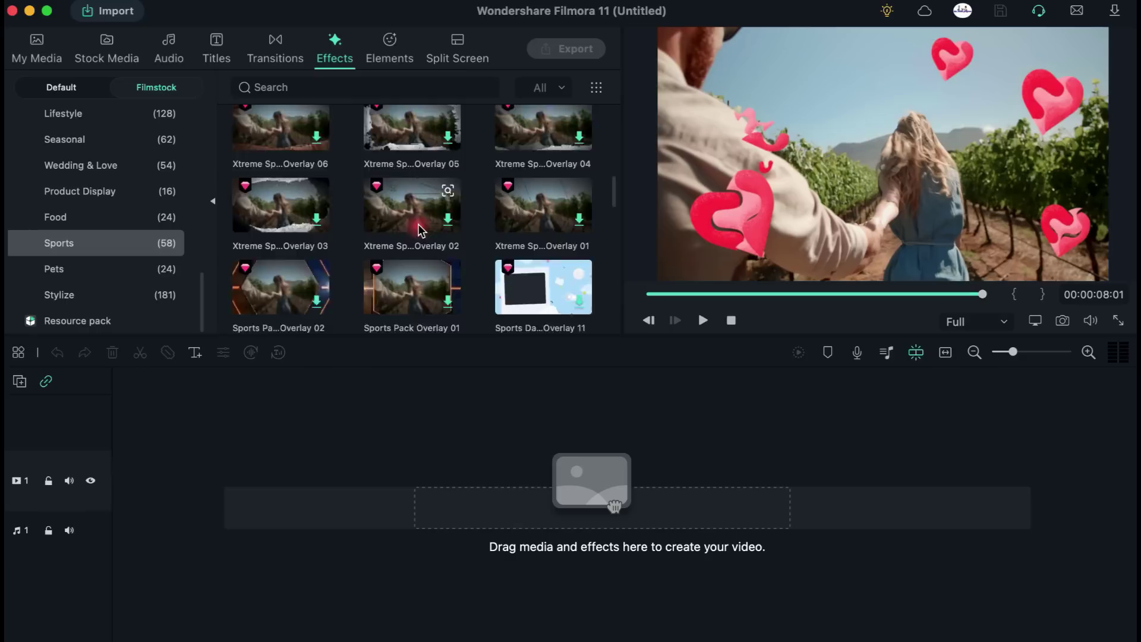
scroll(420, 229, up, 5)
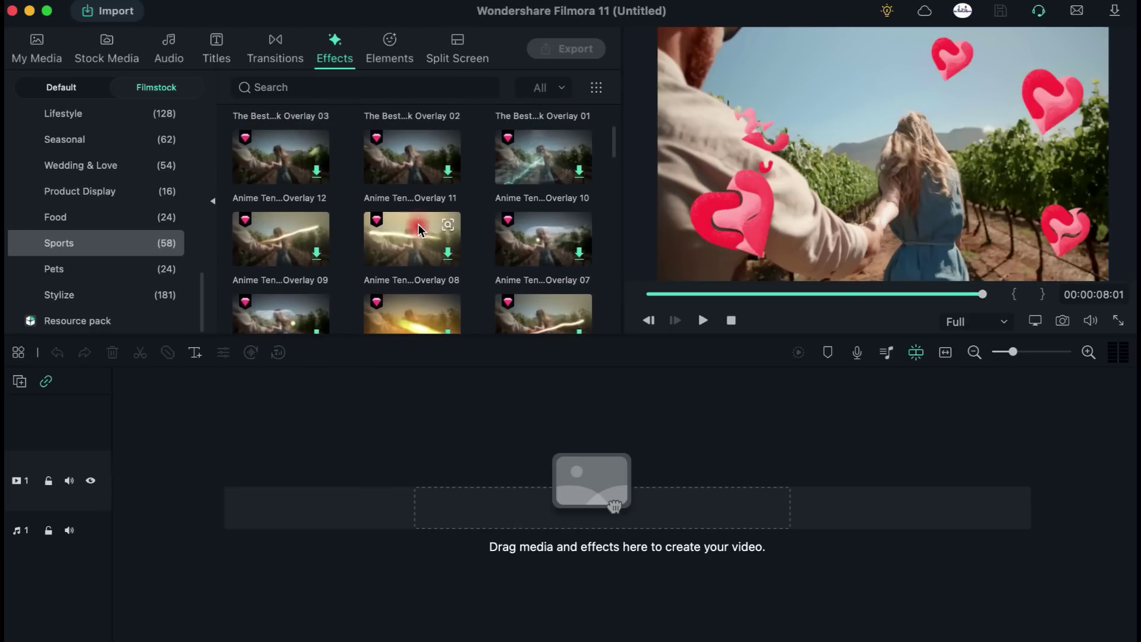
Step: Preview Soccer Pack Overlay 01, then scroll the category list toward Audio Effects
click(297, 145)
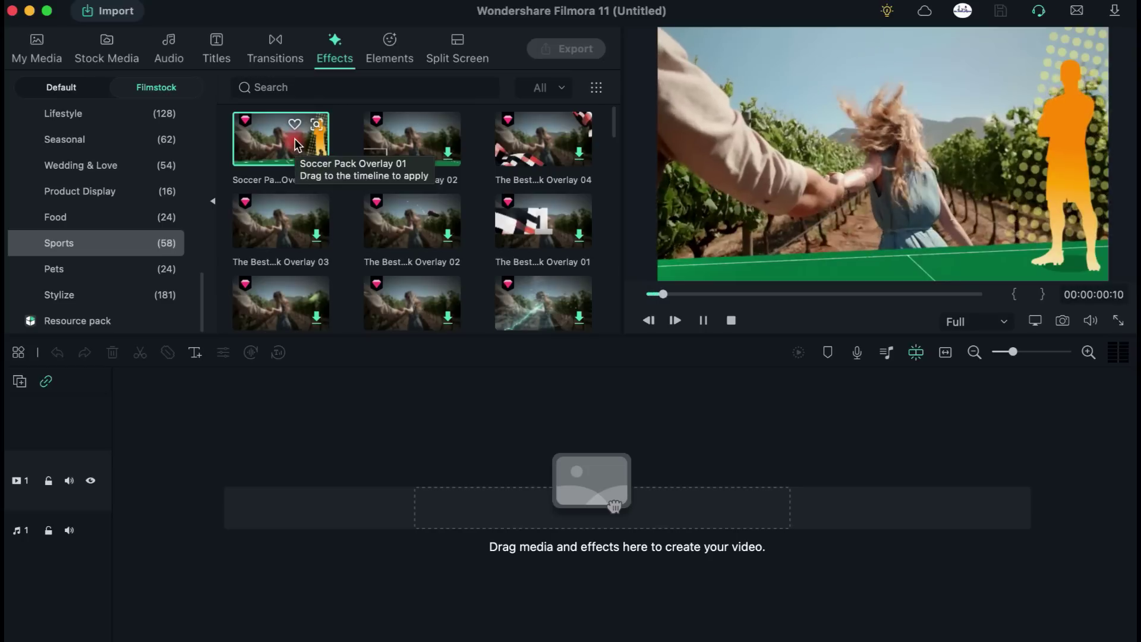
scroll(418, 134, down, 1)
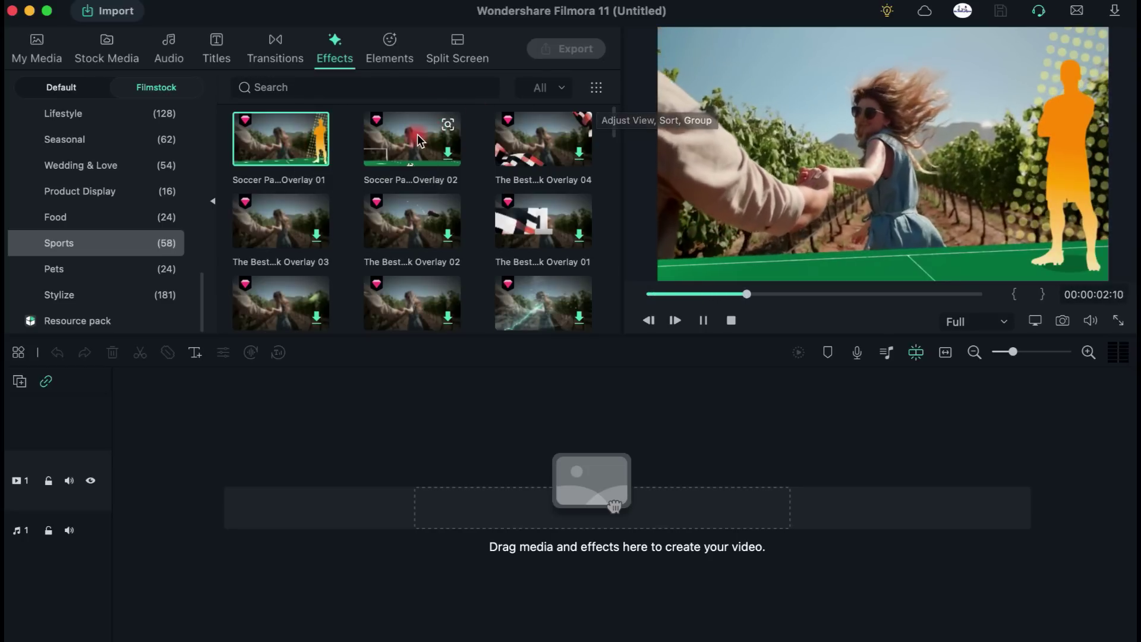
scroll(417, 134, down, 3)
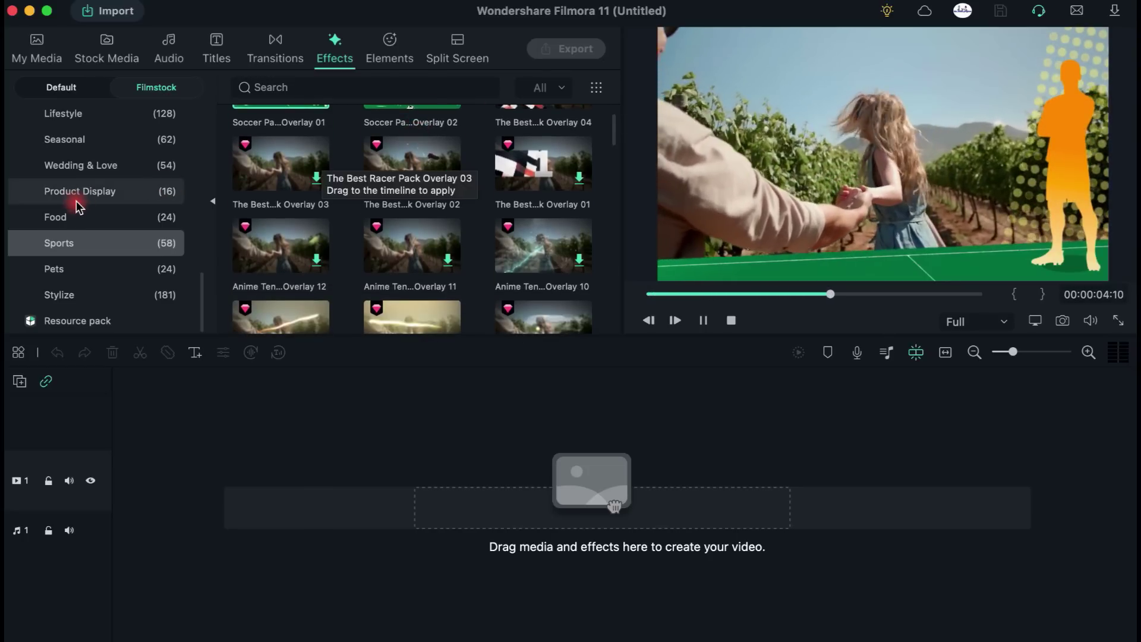
scroll(76, 201, up, 5)
scroll(76, 201, up, 10)
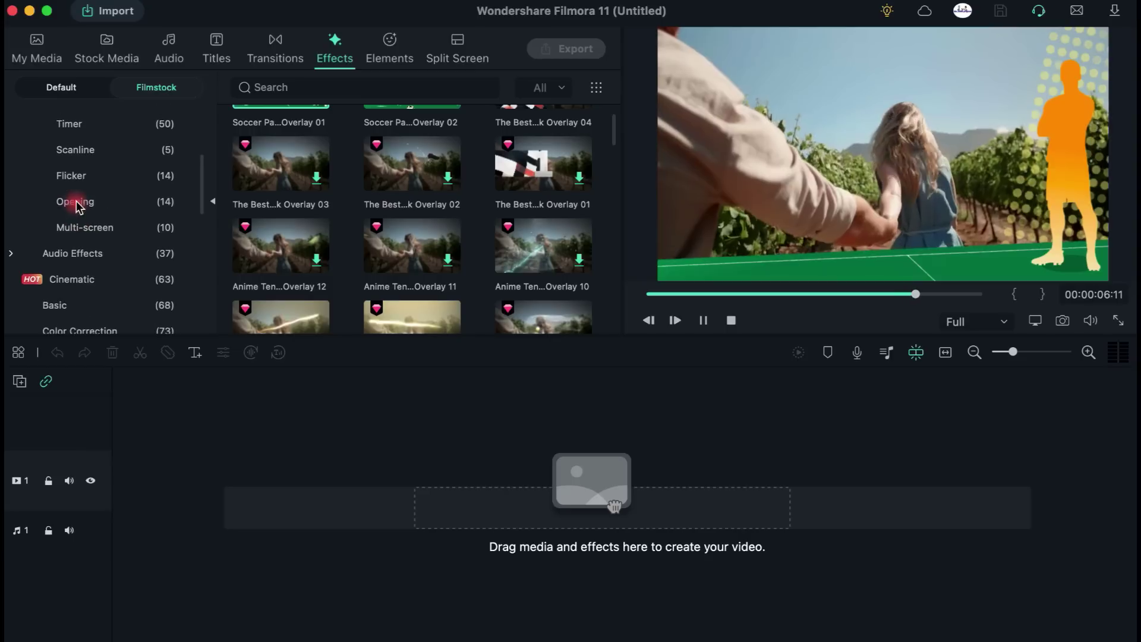
scroll(127, 211, up, 2)
scroll(127, 213, down, 2)
scroll(113, 226, down, 1)
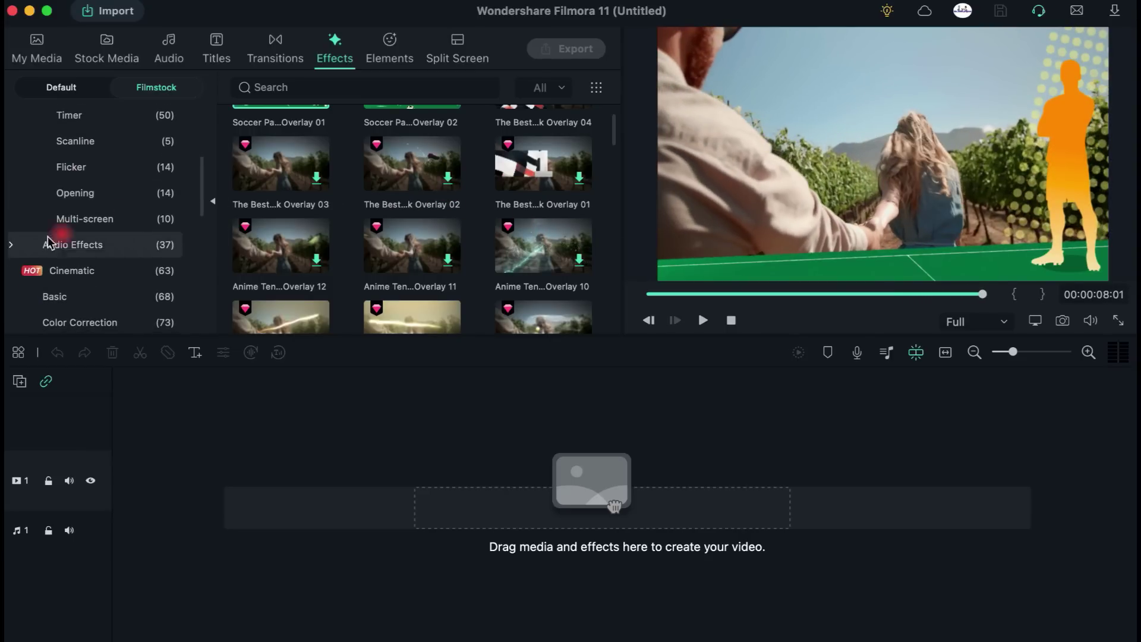
Step: Expand Audio Effects, list the Music Visualizer effects and preview White Digital Wave 2
click(15, 245)
scroll(143, 224, down, 3)
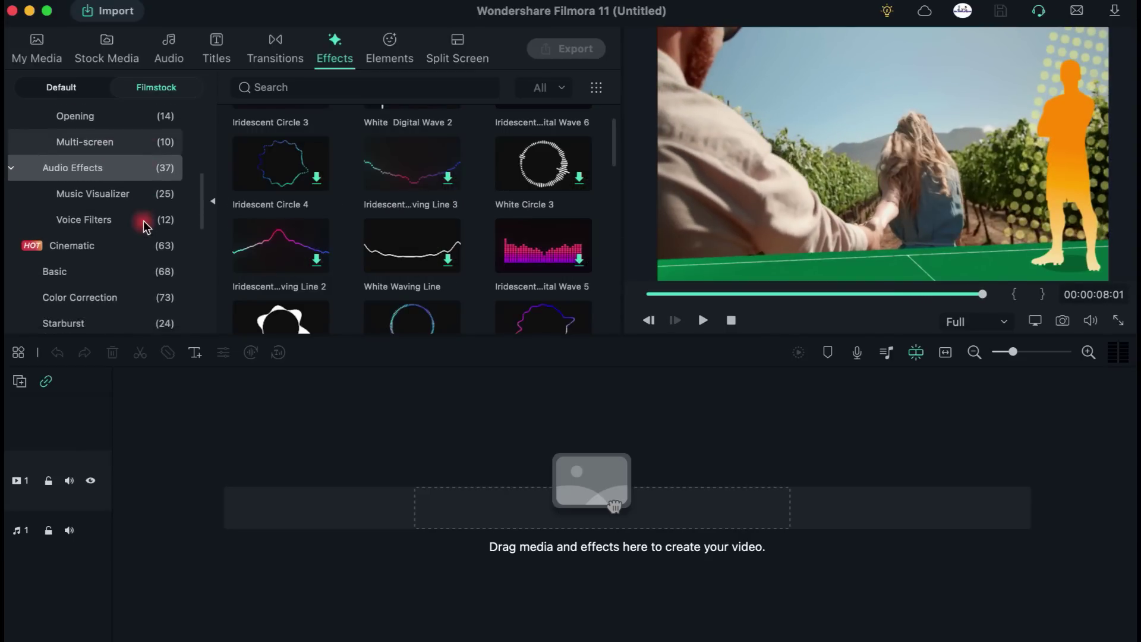
click(114, 199)
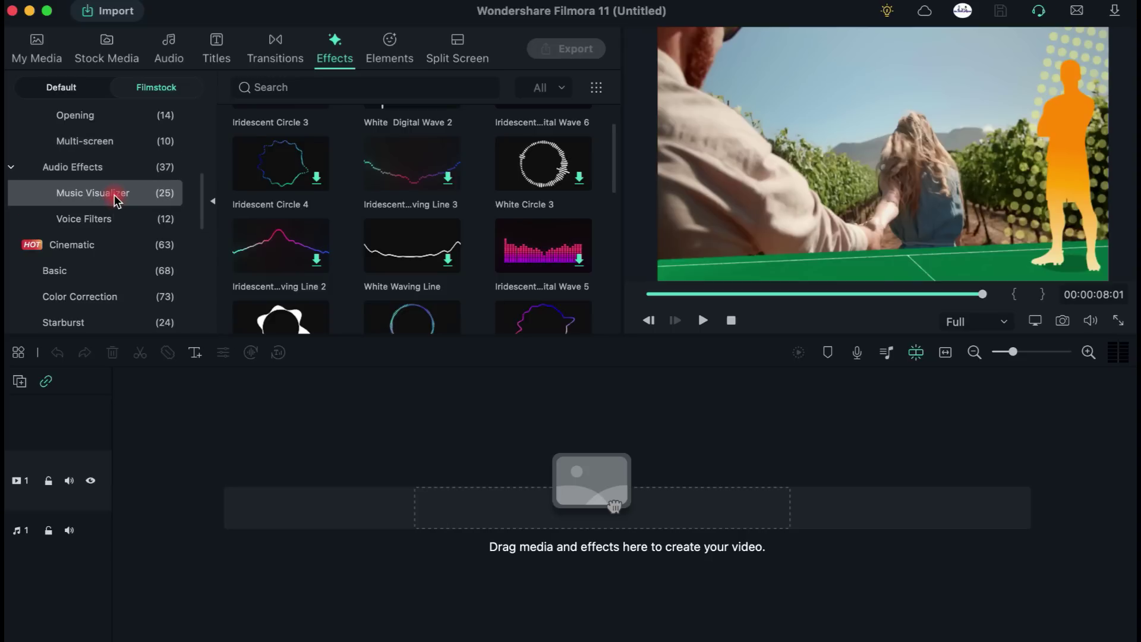
scroll(410, 178, up, 2)
click(421, 148)
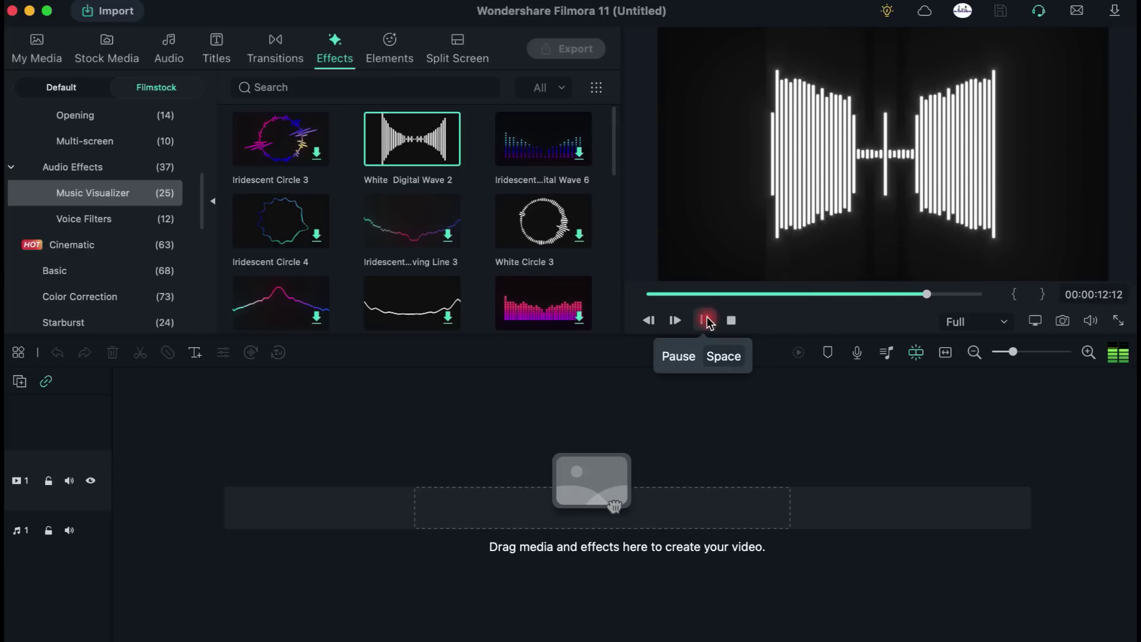
Step: Preview the Iridescent Digital Wave 4 visualizer and the Child Voice voice filter
scroll(294, 196, down, 5)
click(294, 196)
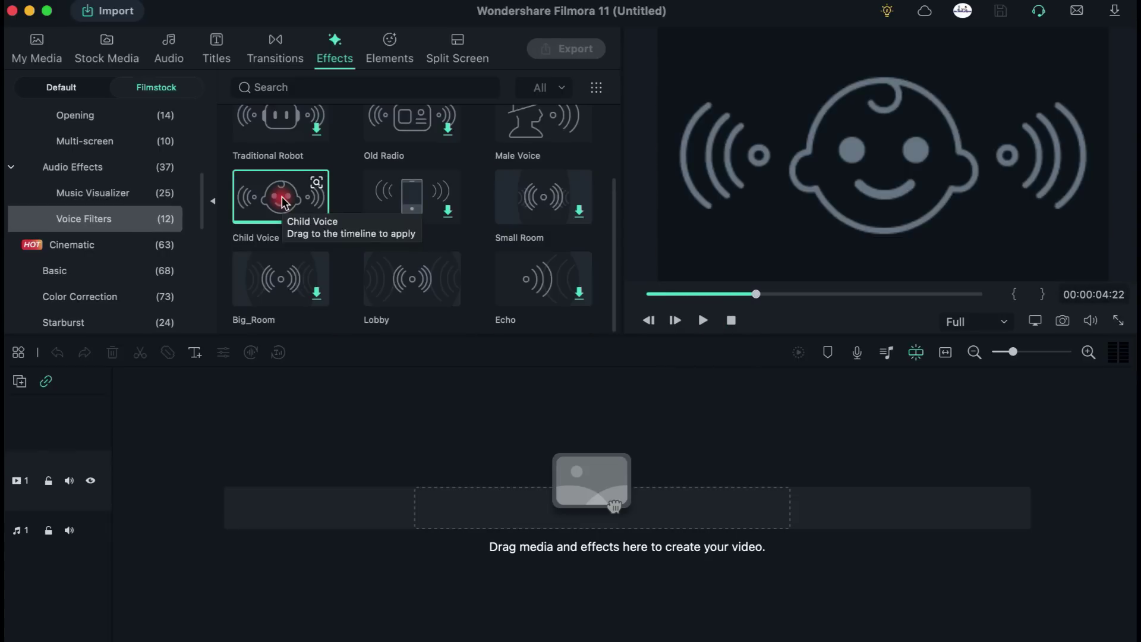
click(282, 202)
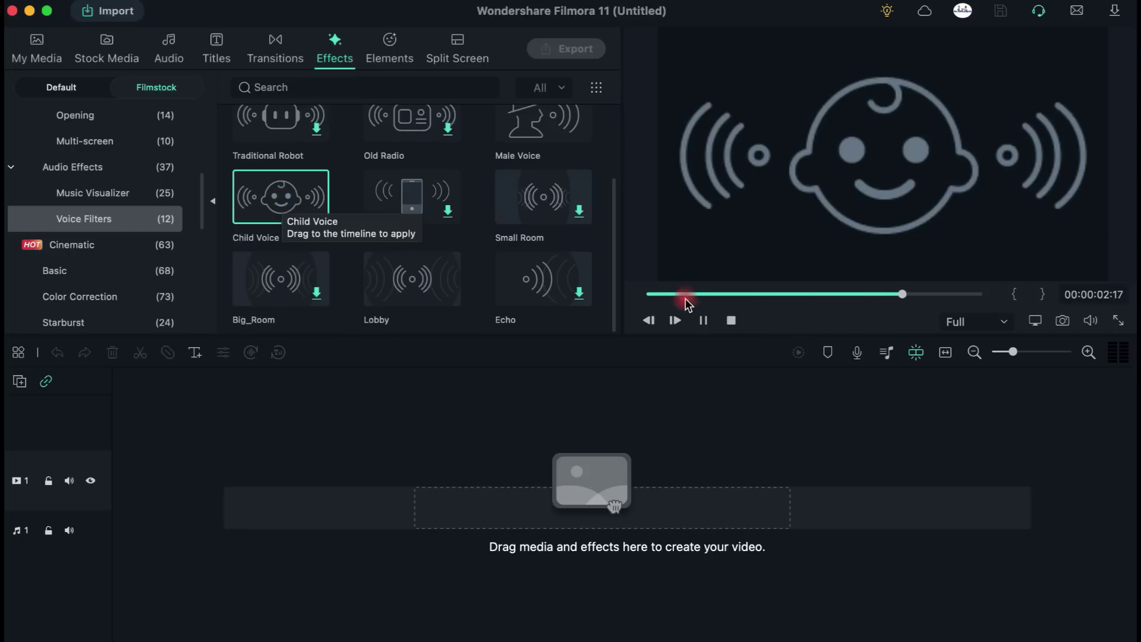
Step: Place Iridescent Digital Wave 4 on video track 1 as a 5-second clip, then show the Audio library
scroll(476, 226, up, 3)
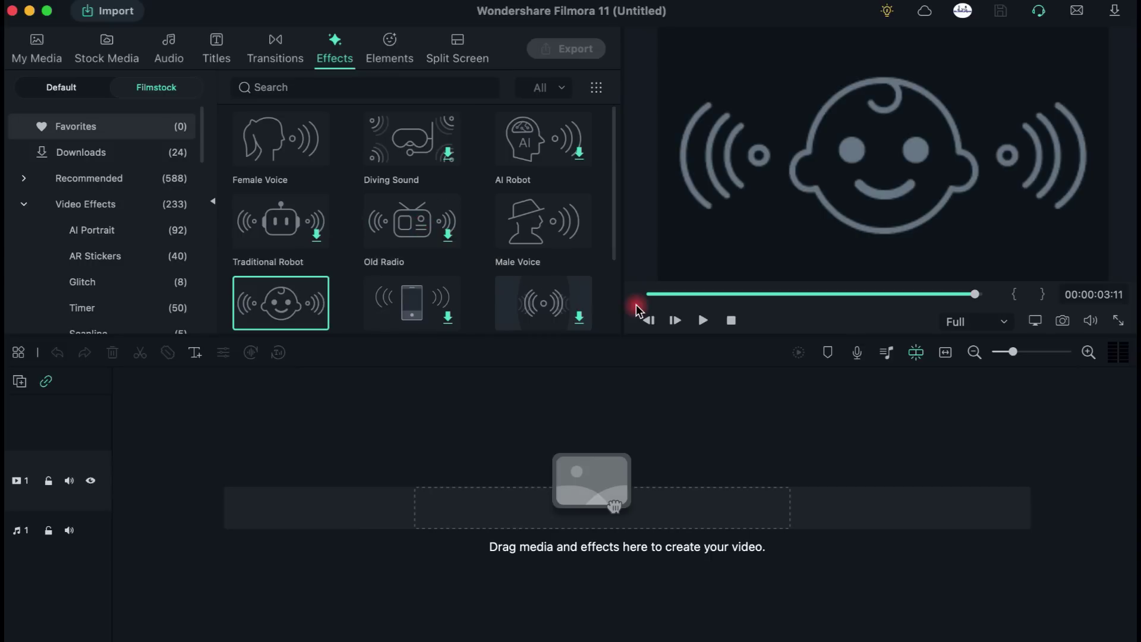
click(137, 213)
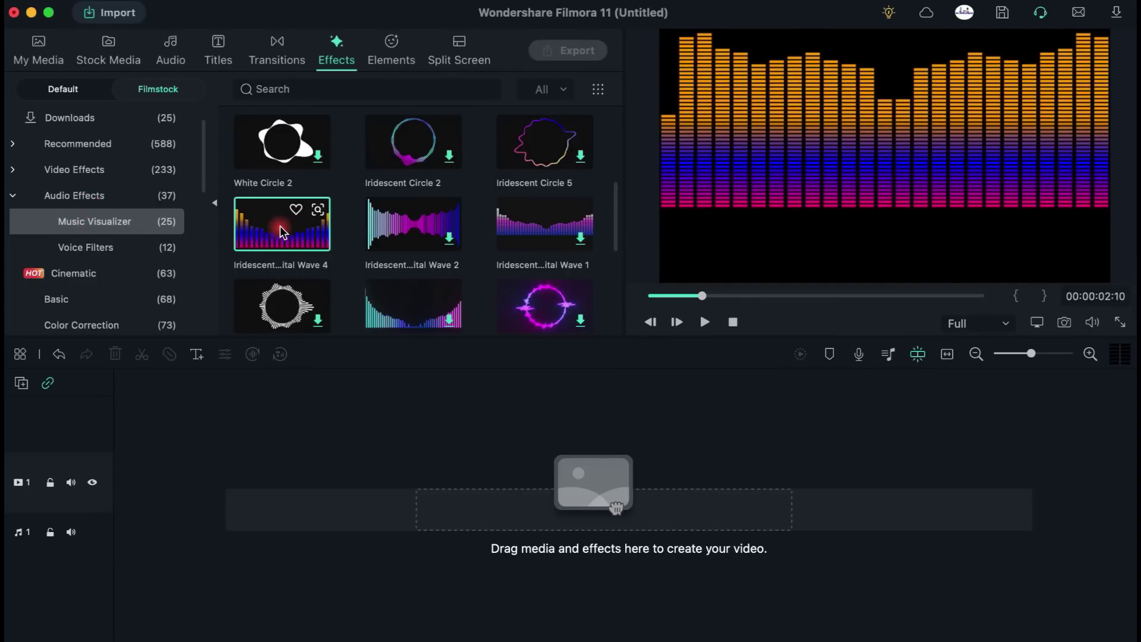
drag(226, 387, 119, 489)
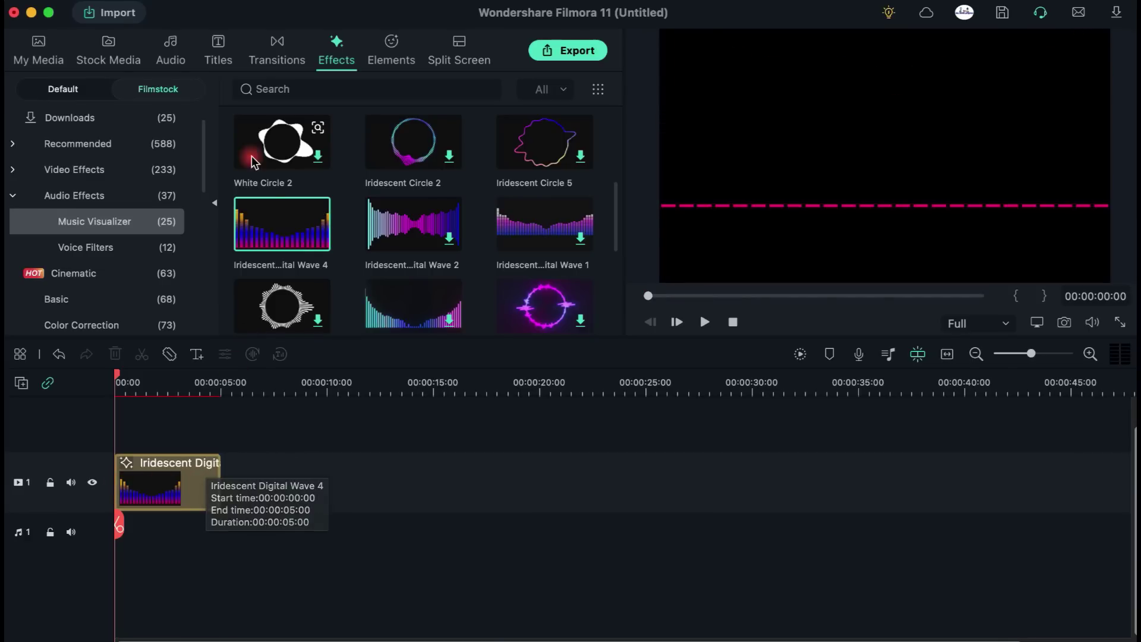
click(176, 62)
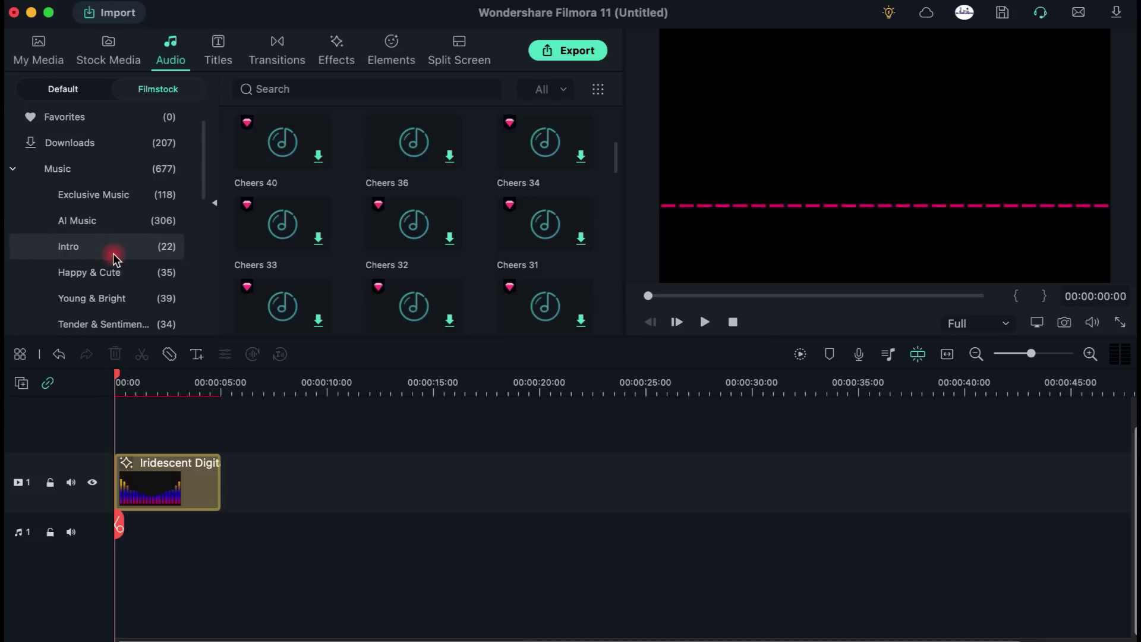
Step: Scroll to Sound Effect > Human Sound and locate the Loud People clips
scroll(113, 253, down, 5)
scroll(113, 254, down, 6)
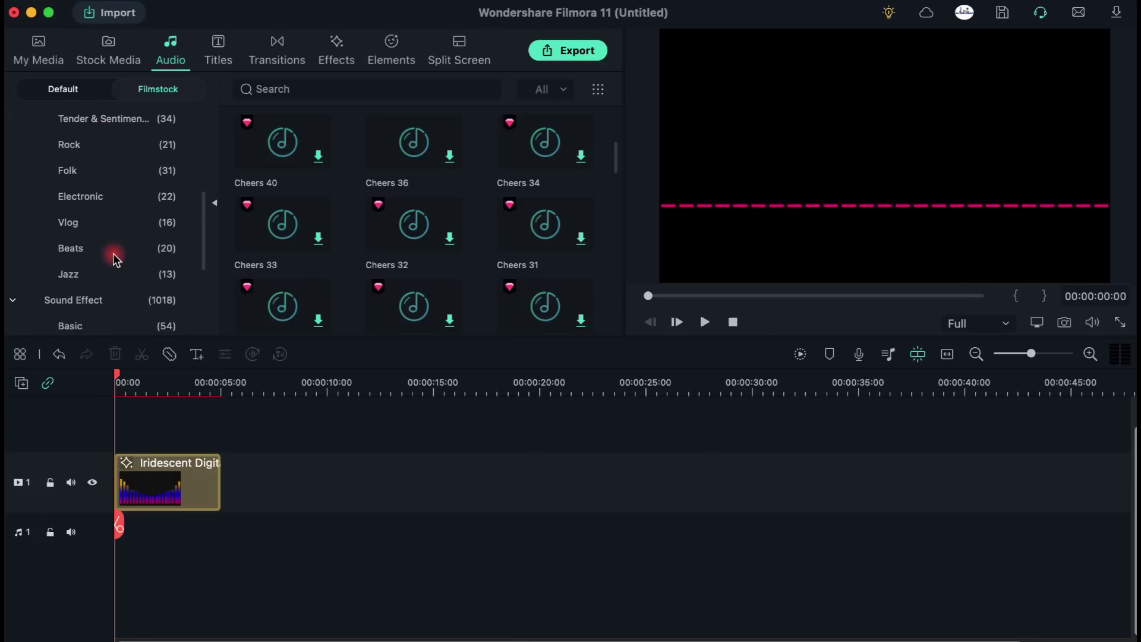
scroll(113, 253, down, 2)
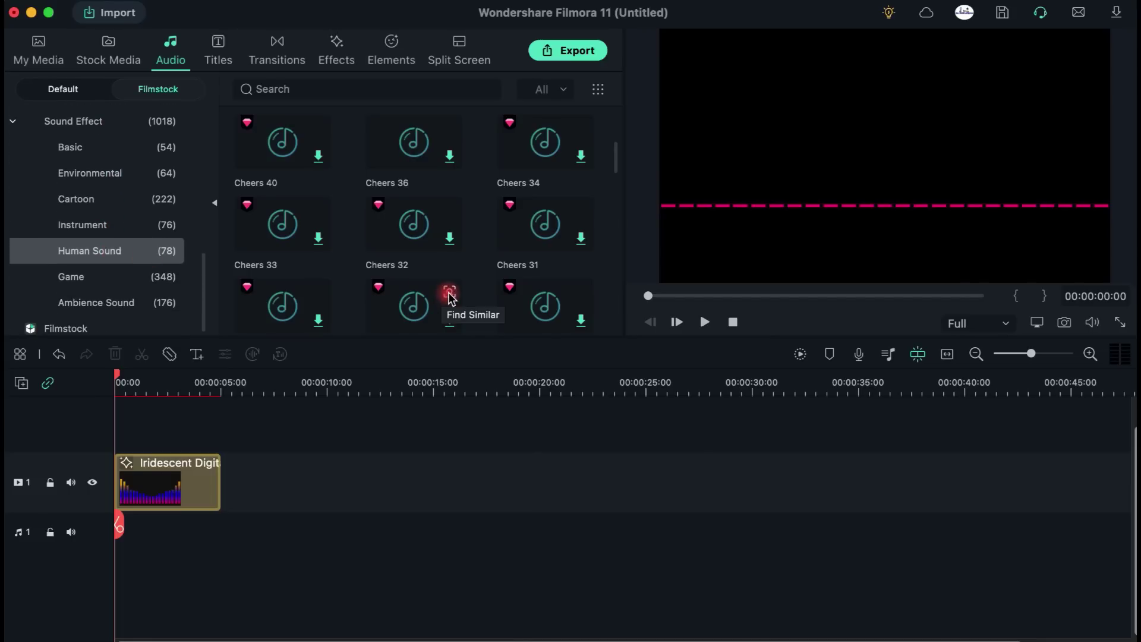
scroll(450, 298, down, 5)
scroll(450, 297, down, 7)
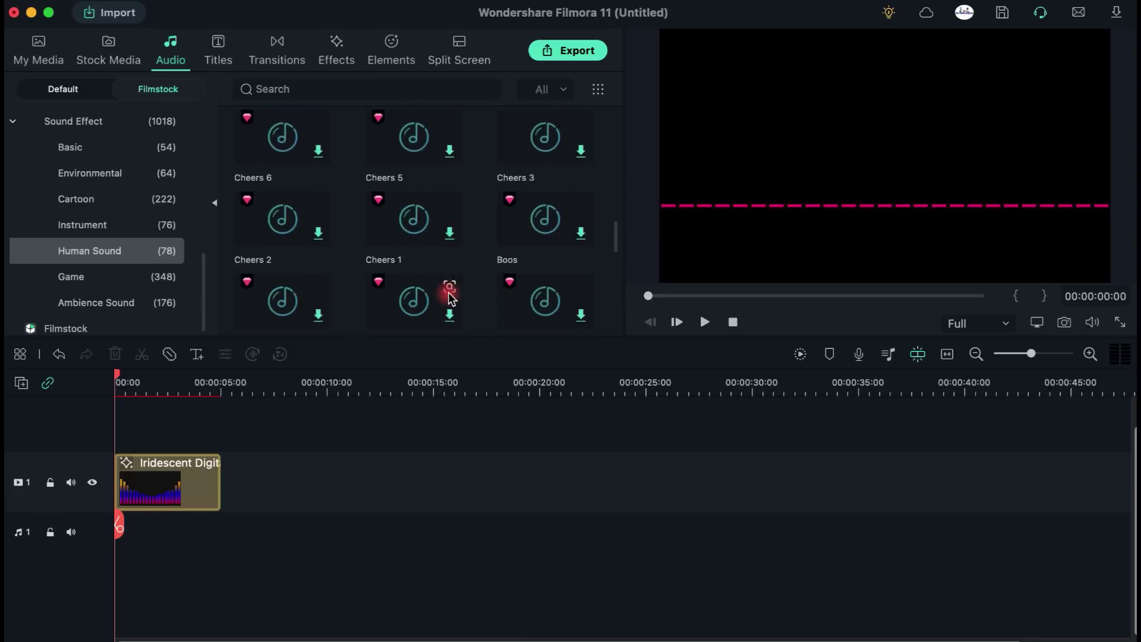
scroll(450, 298, up, 3)
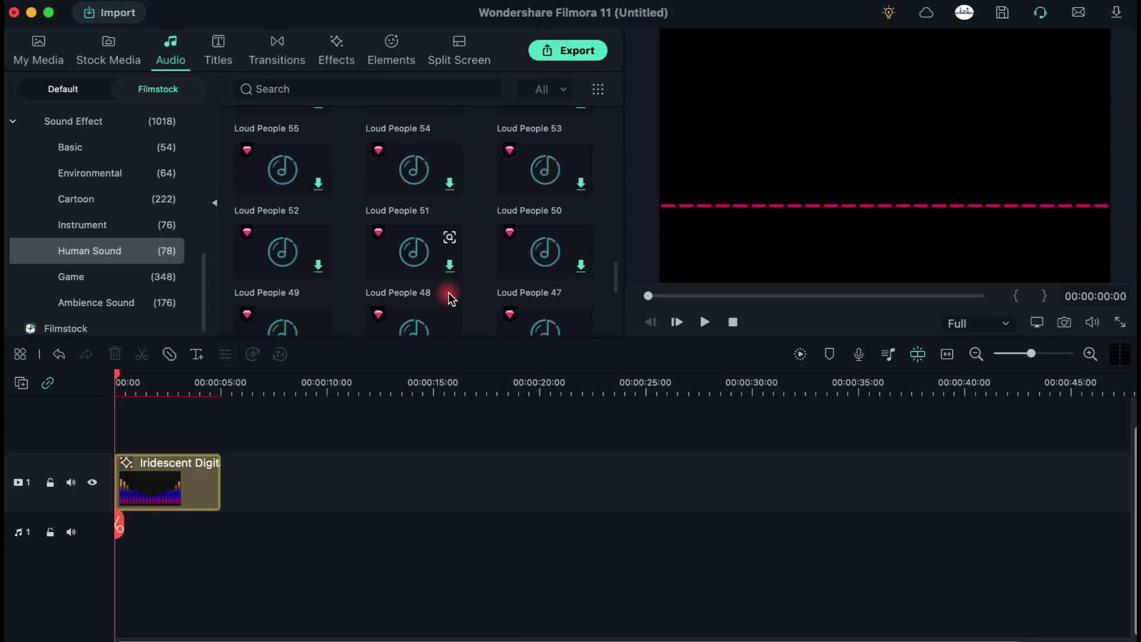
scroll(449, 295, up, 2)
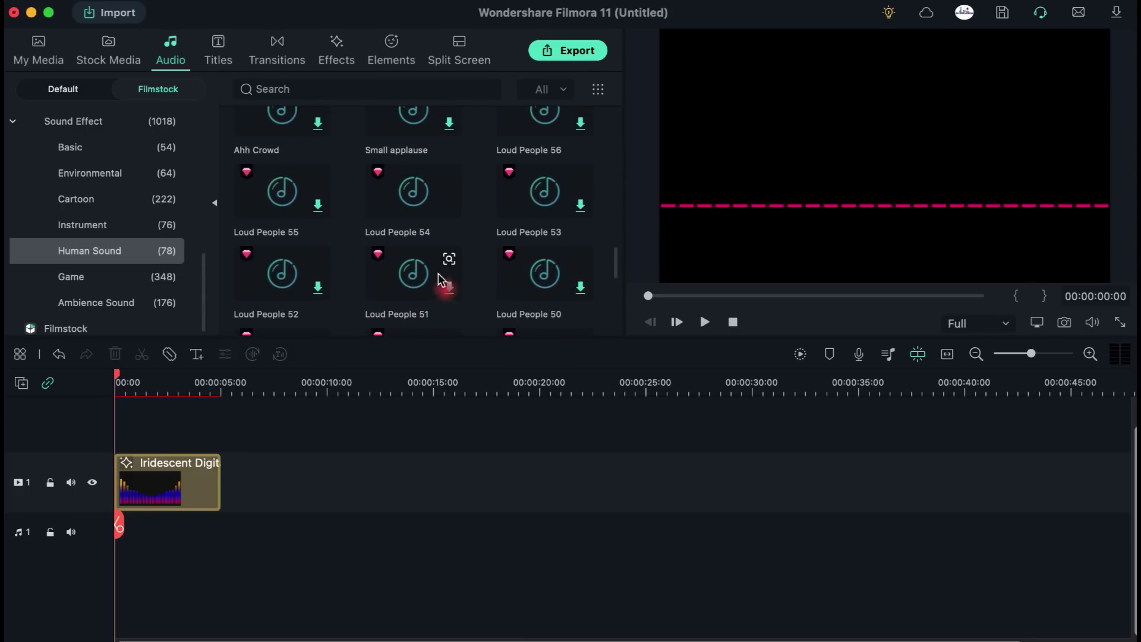
Step: Add Loud People 54 to audio track 1, end both clips near 13 seconds, and play fullscreen
drag(415, 197, 118, 535)
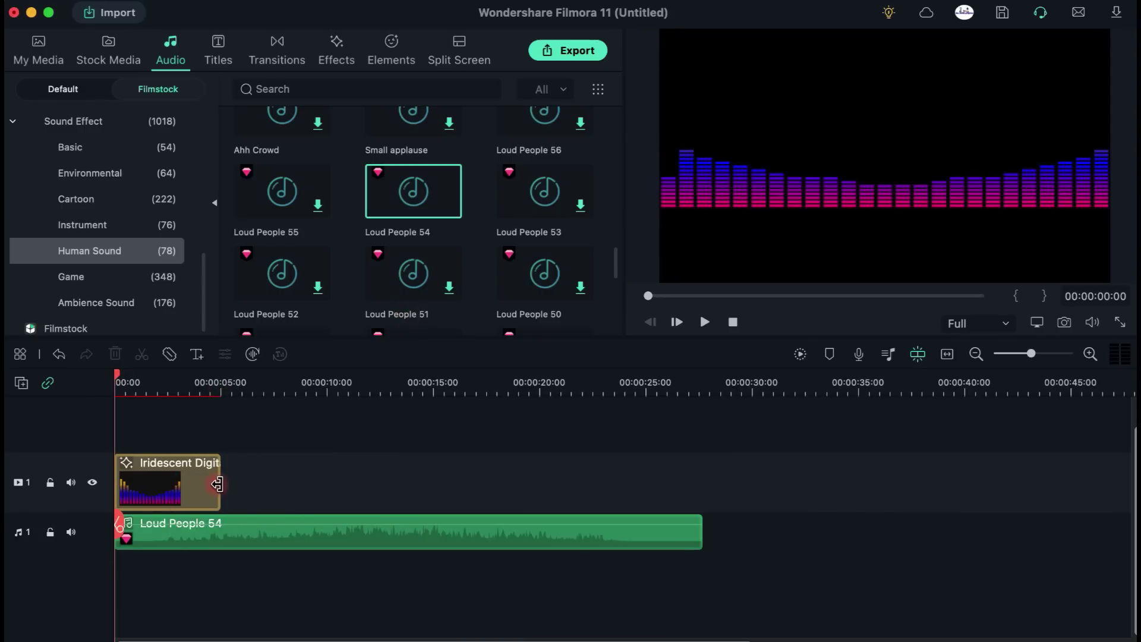
drag(217, 484, 399, 501)
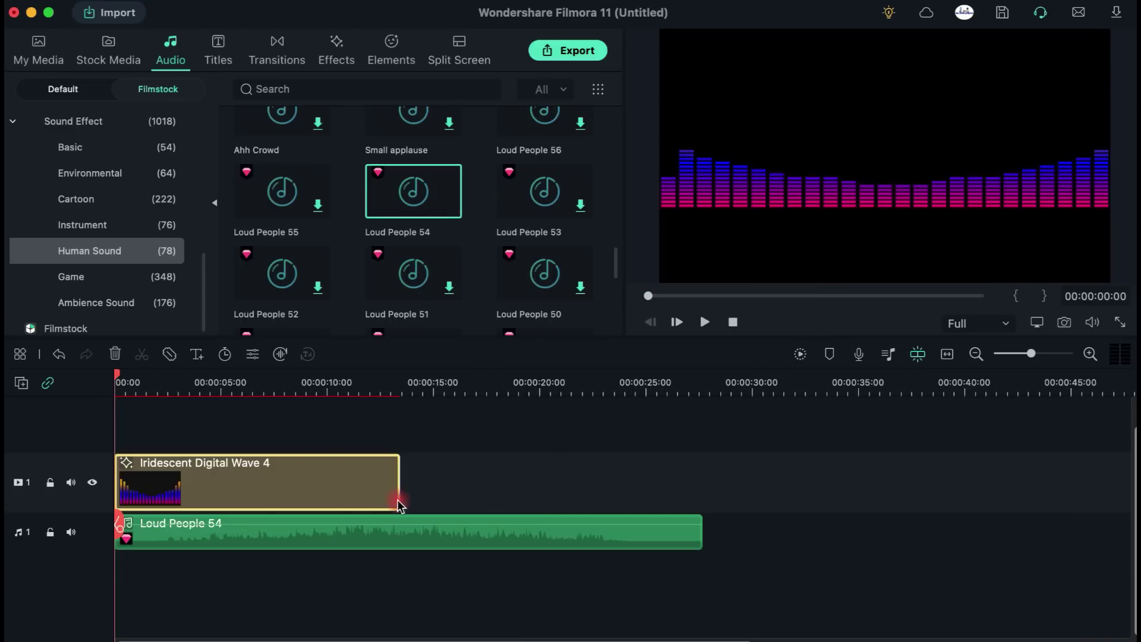
drag(127, 380, 116, 402)
key(alt+bracketright)
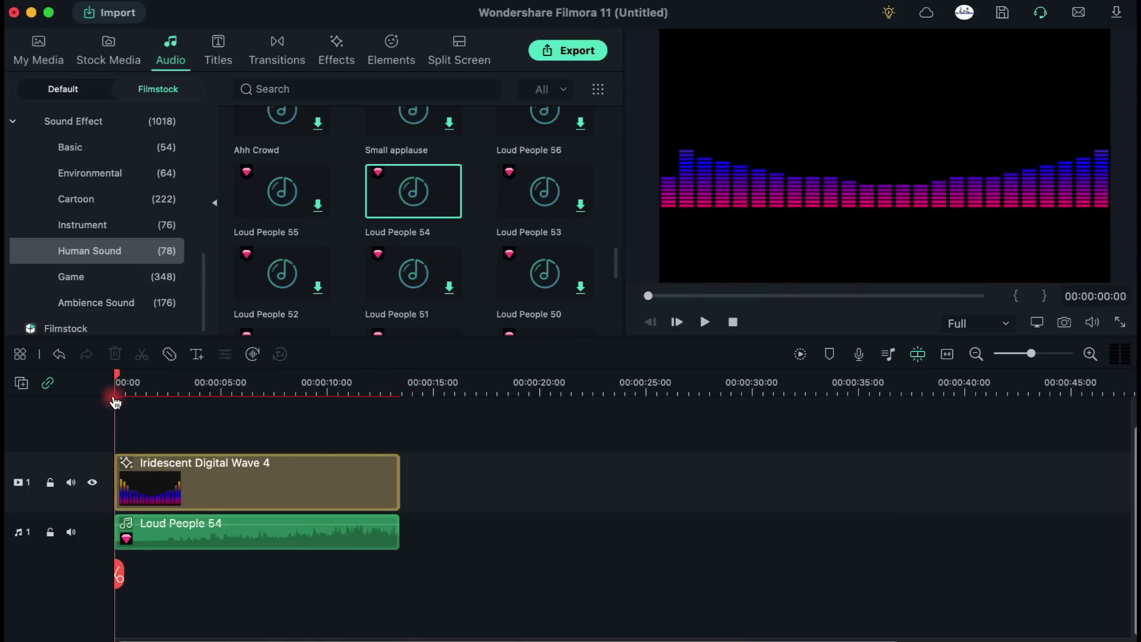
click(713, 322)
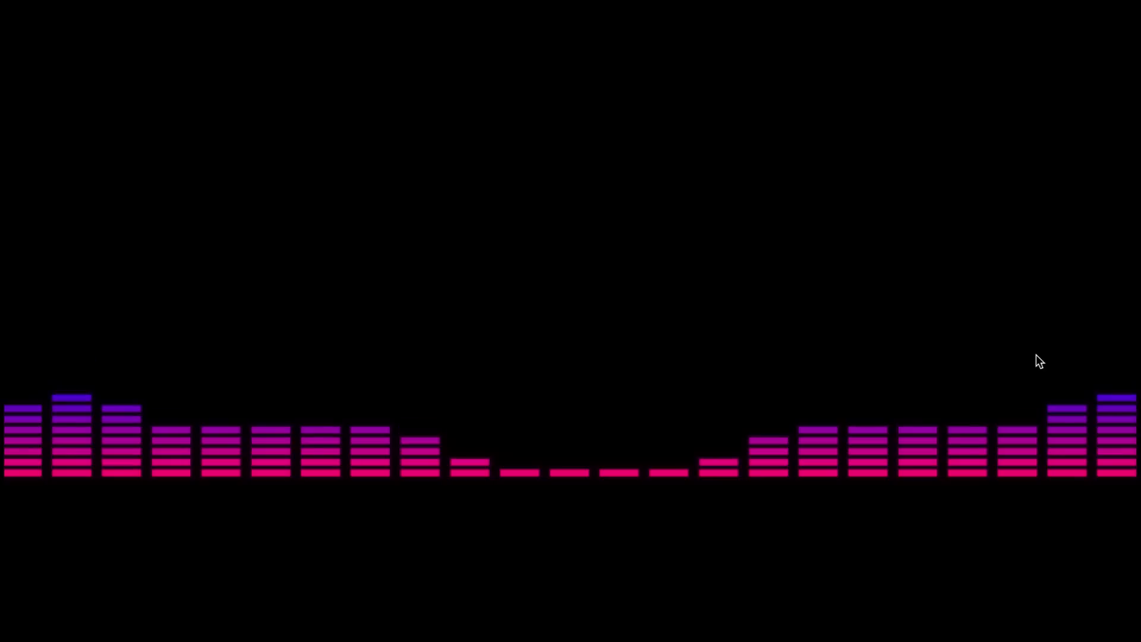